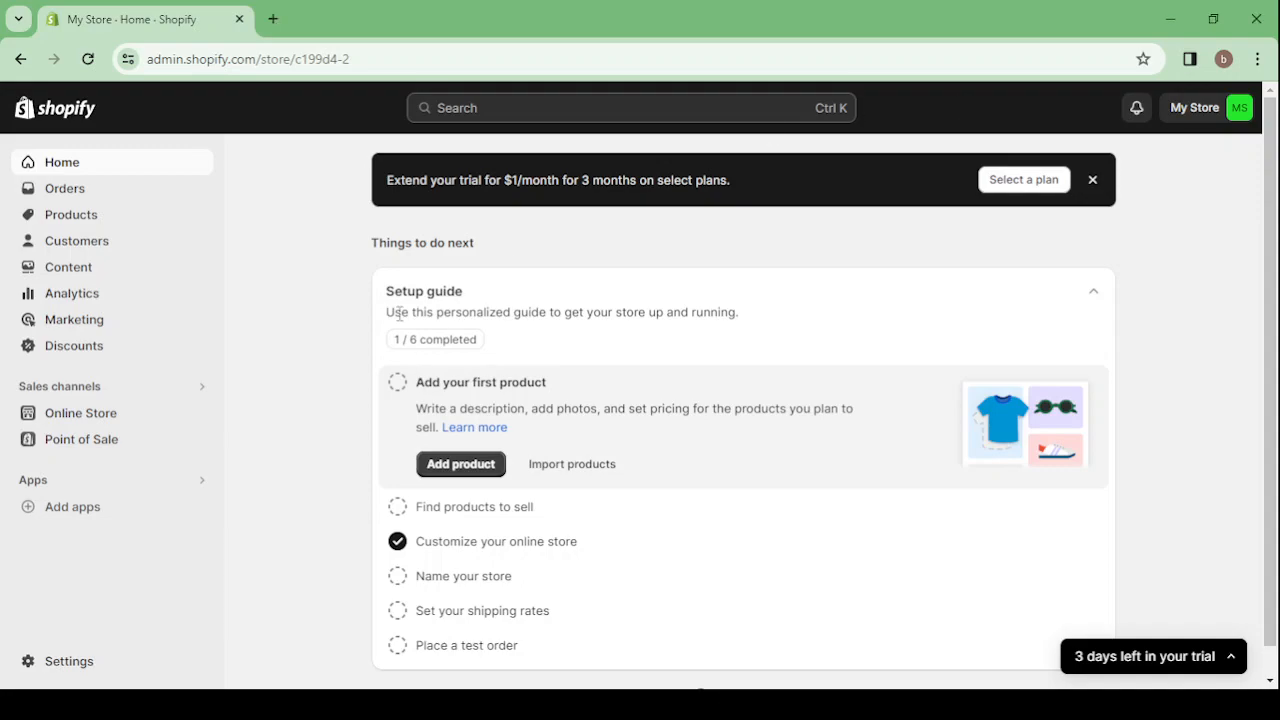
Search Google for Shopify in a new tab, open the official shopify.com homepage, and return to the store admin
{"action": "left_click", "coordinate": [273, 19]}
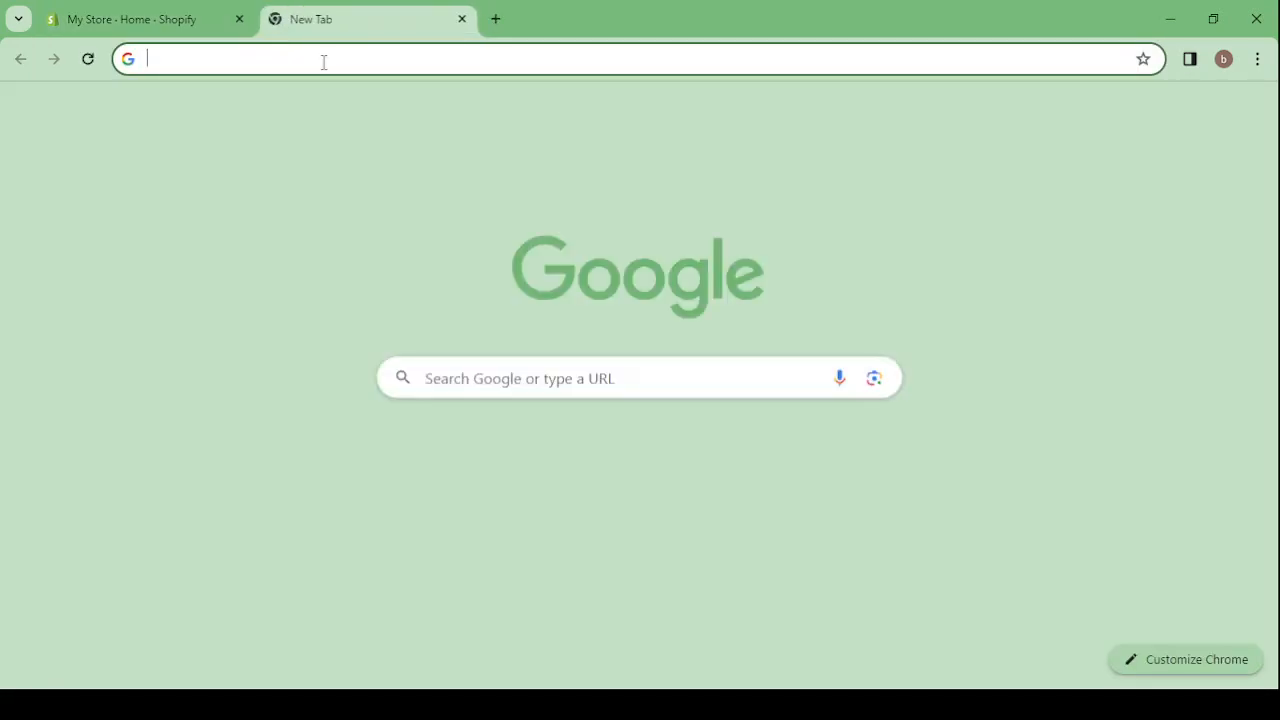
{"action": "type", "text": "SHO"}
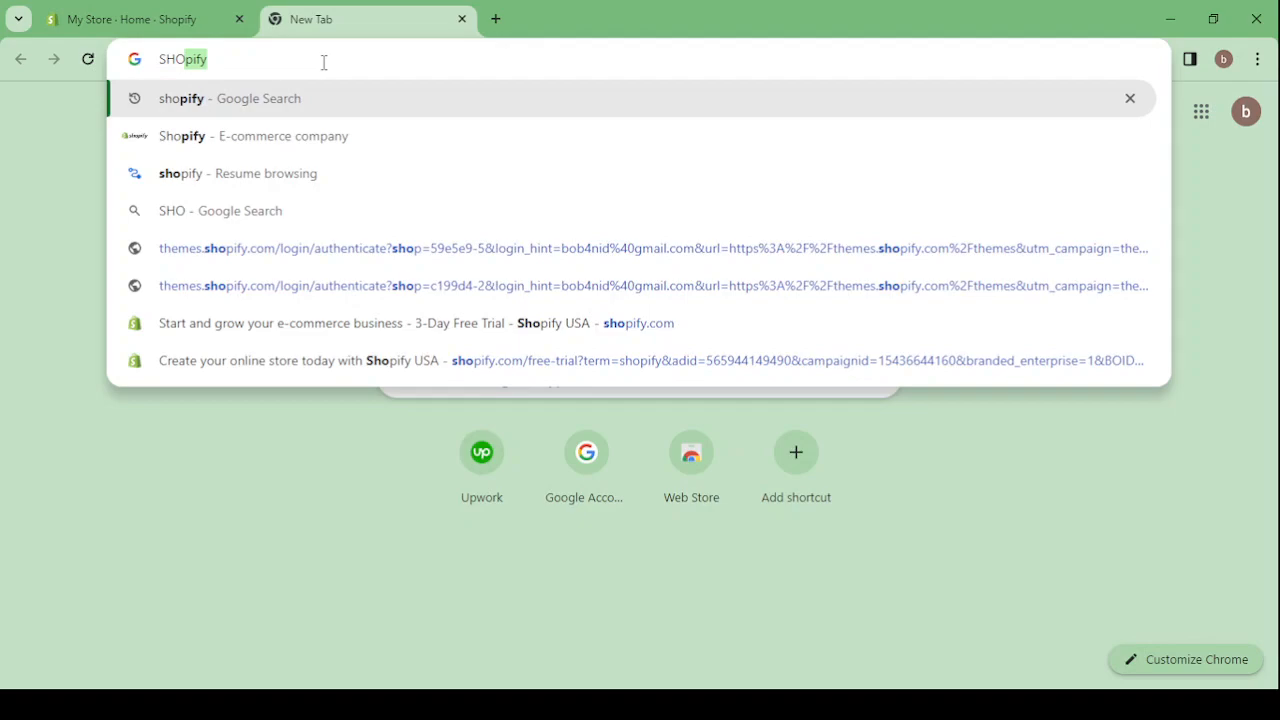
{"action": "left_click", "coordinate": [320, 139]}
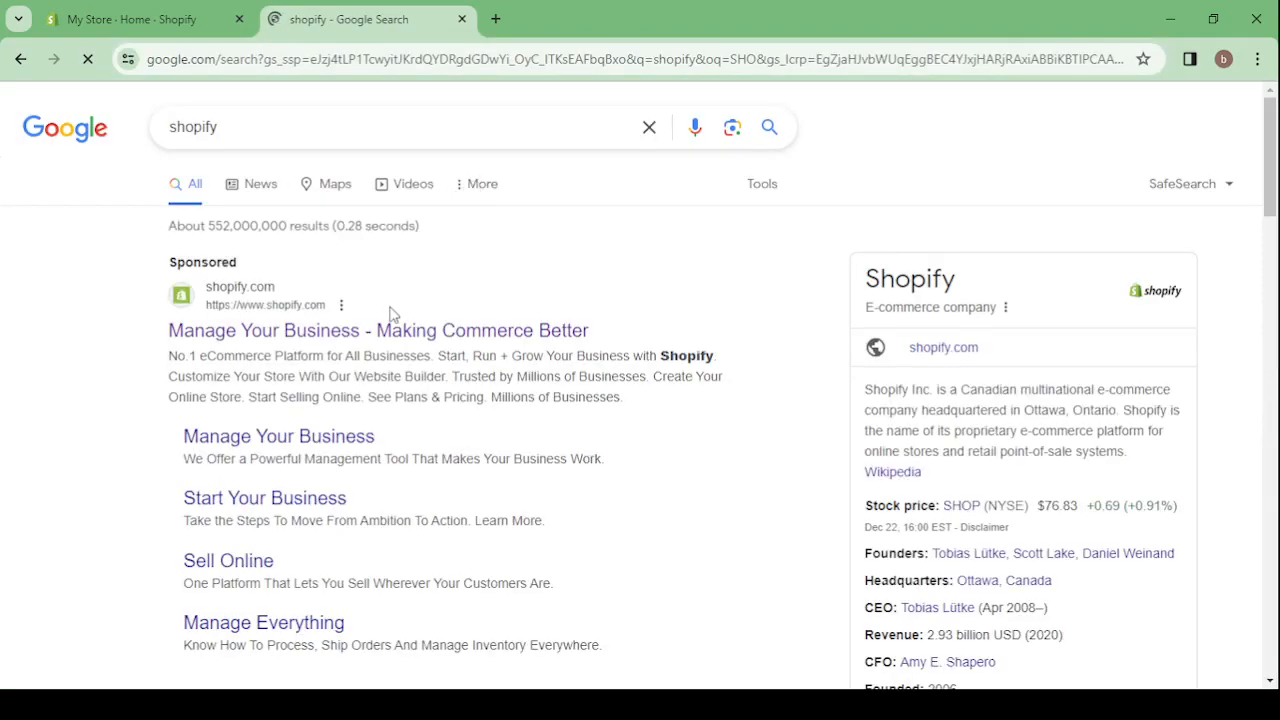
{"action": "left_click", "coordinate": [283, 337]}
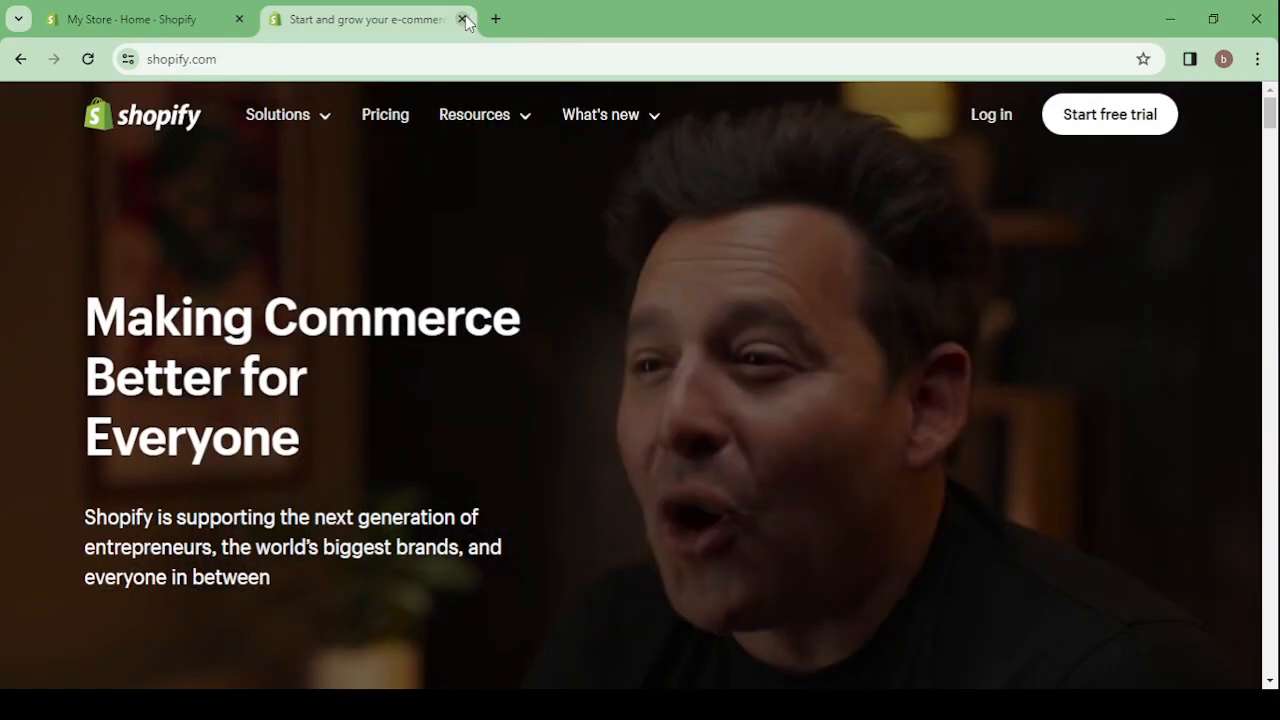
{"action": "left_click", "coordinate": [463, 19]}
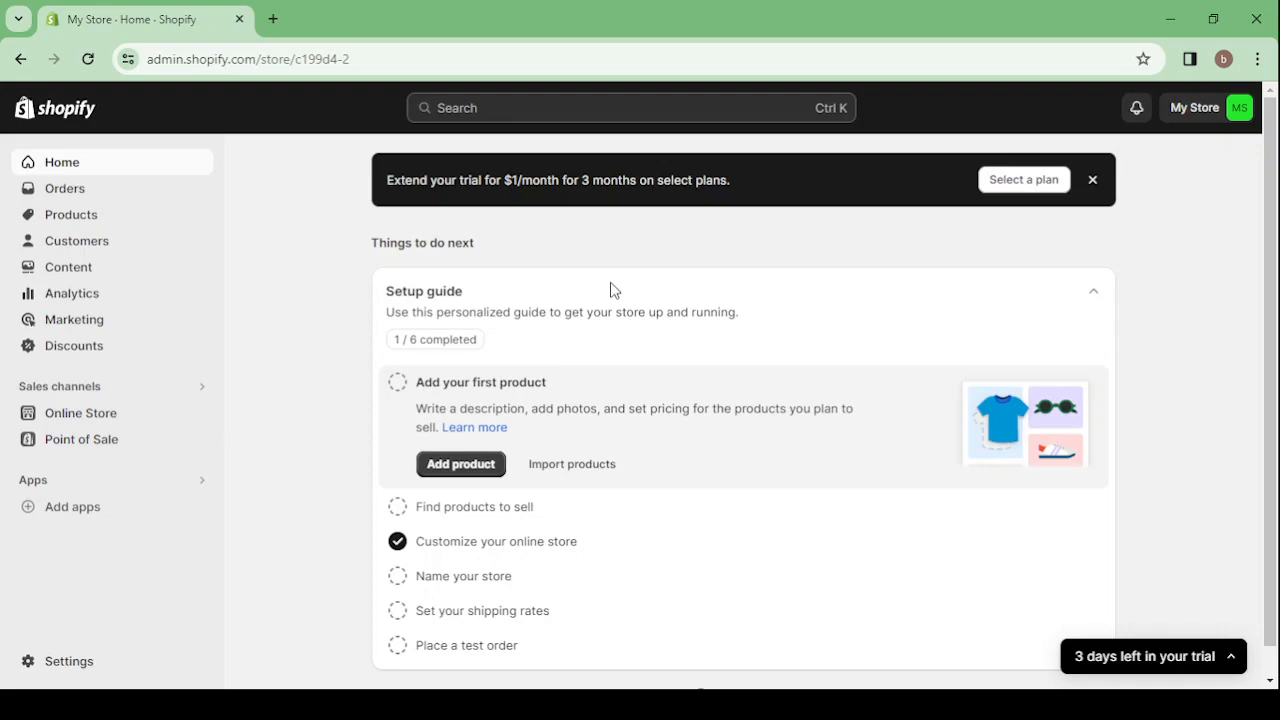
Dismiss the trial extension offer on the admin home page and look at the Products and Customers sections
{"action": "left_click", "coordinate": [1092, 180]}
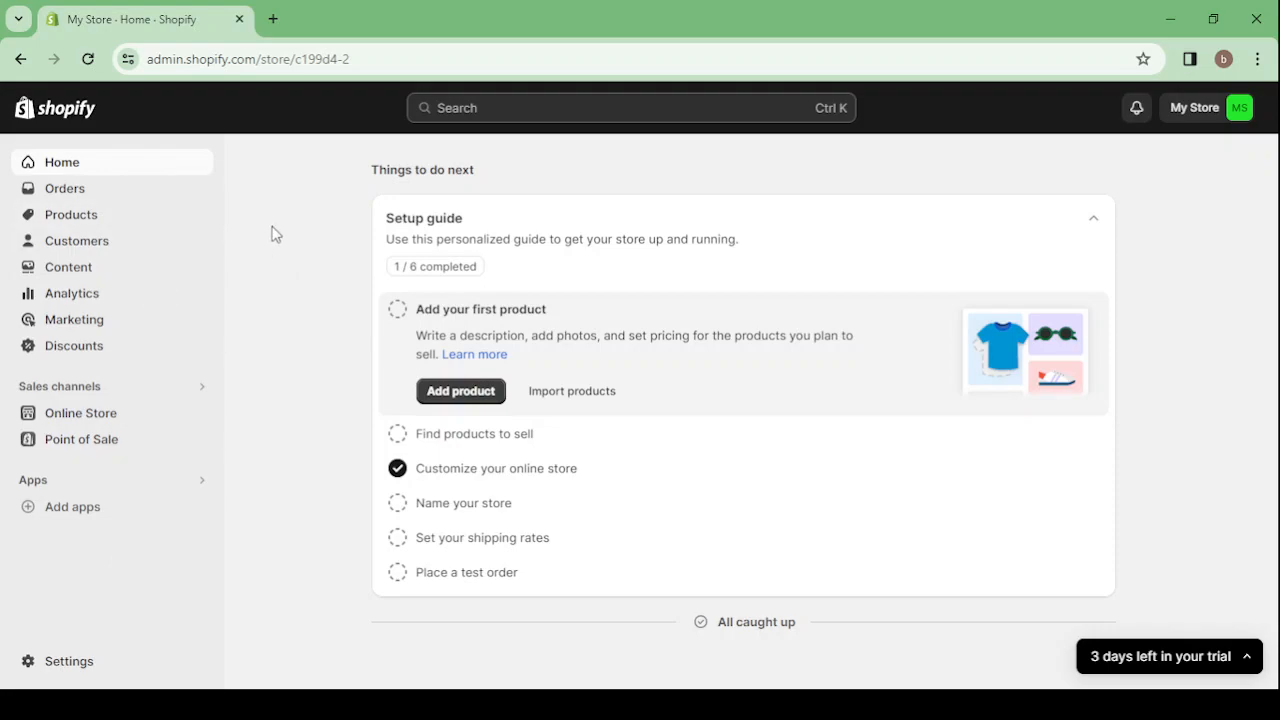
{"action": "left_click", "coordinate": [109, 199]}
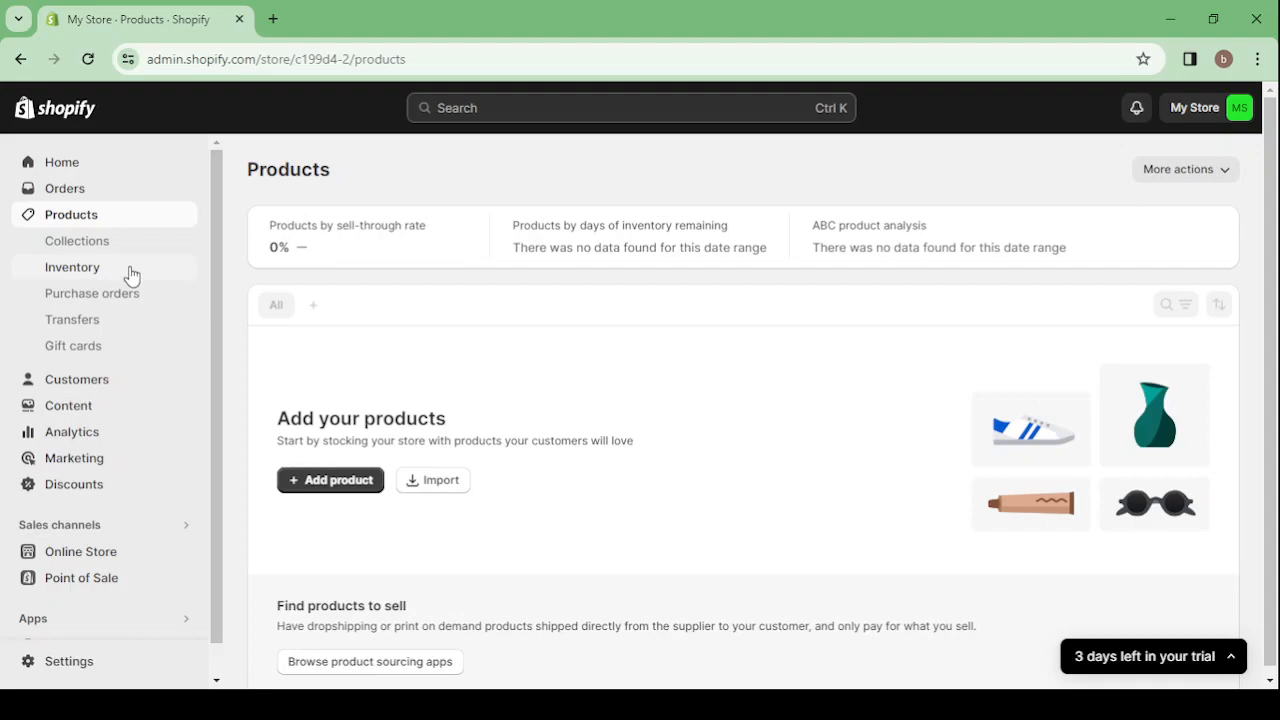
{"action": "left_click", "coordinate": [115, 379]}
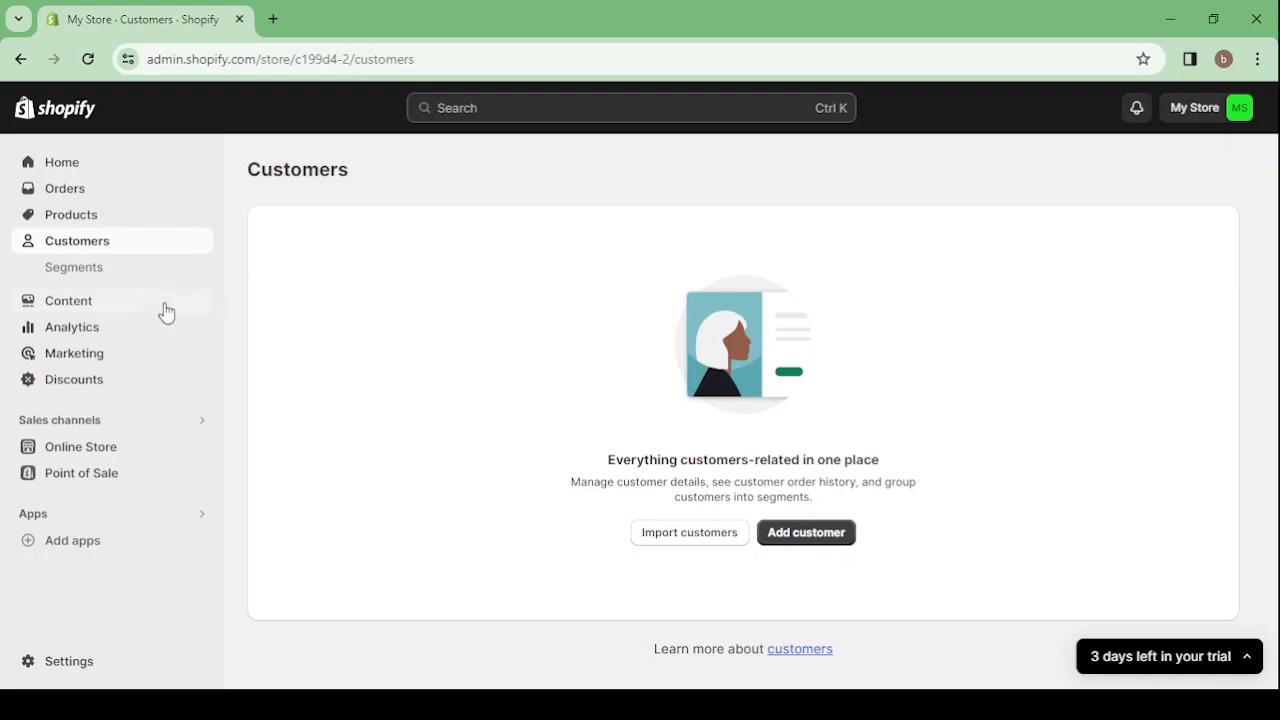
Review the Analytics dashboard's charts for sales, online store sessions, conversion rate, orders and average order value
{"action": "left_click", "coordinate": [96, 337]}
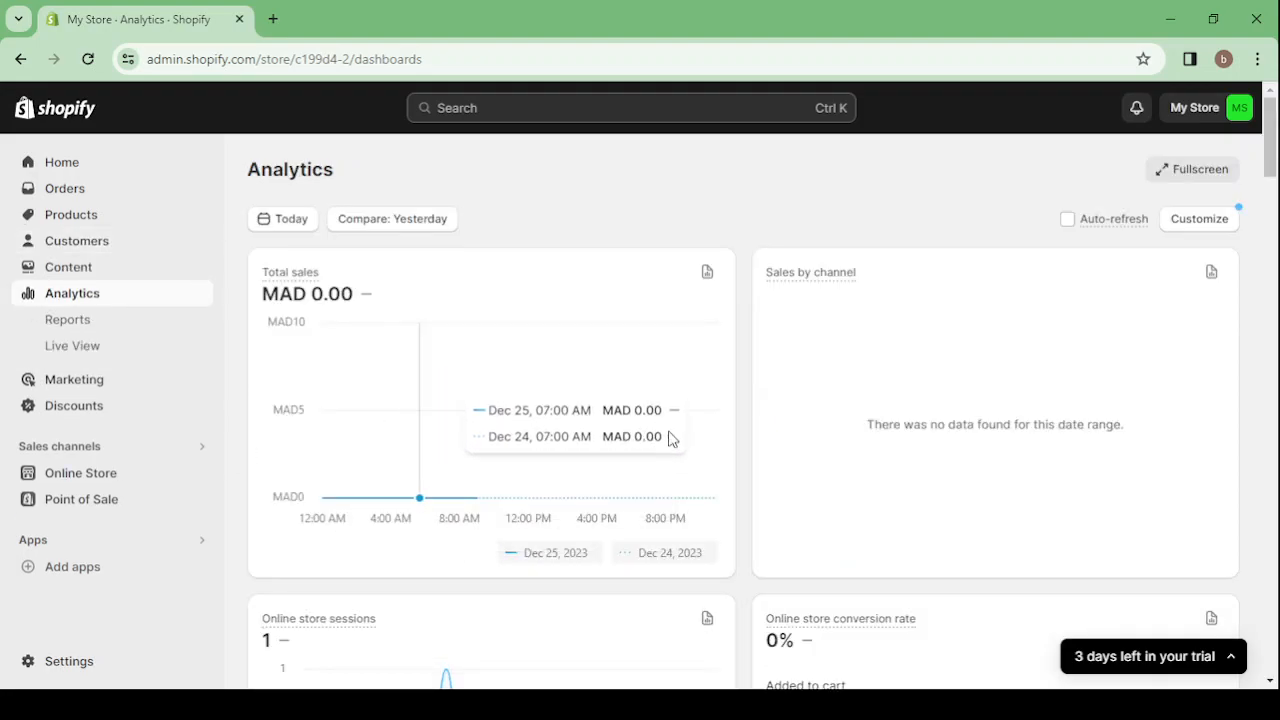
{"action": "scroll", "coordinate": [845, 393], "scroll_direction": "down", "scroll_amount": 4}
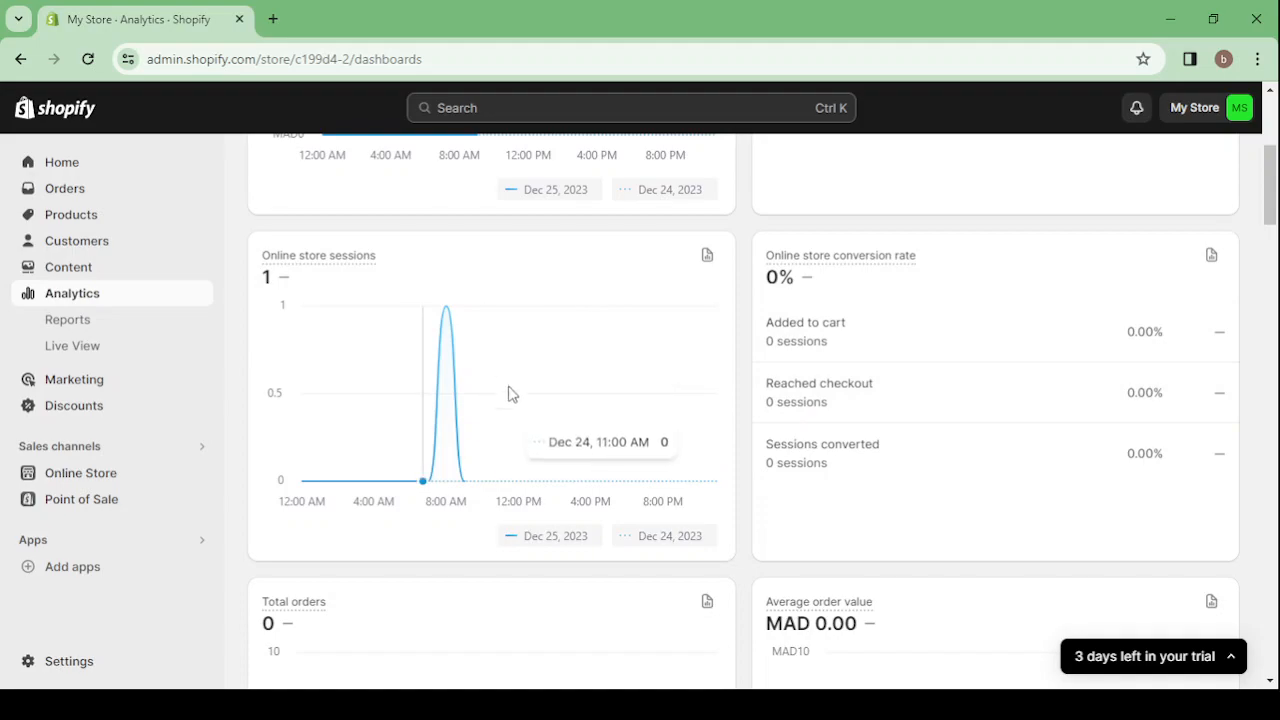
{"action": "scroll", "coordinate": [500, 369], "scroll_direction": "down", "scroll_amount": 2}
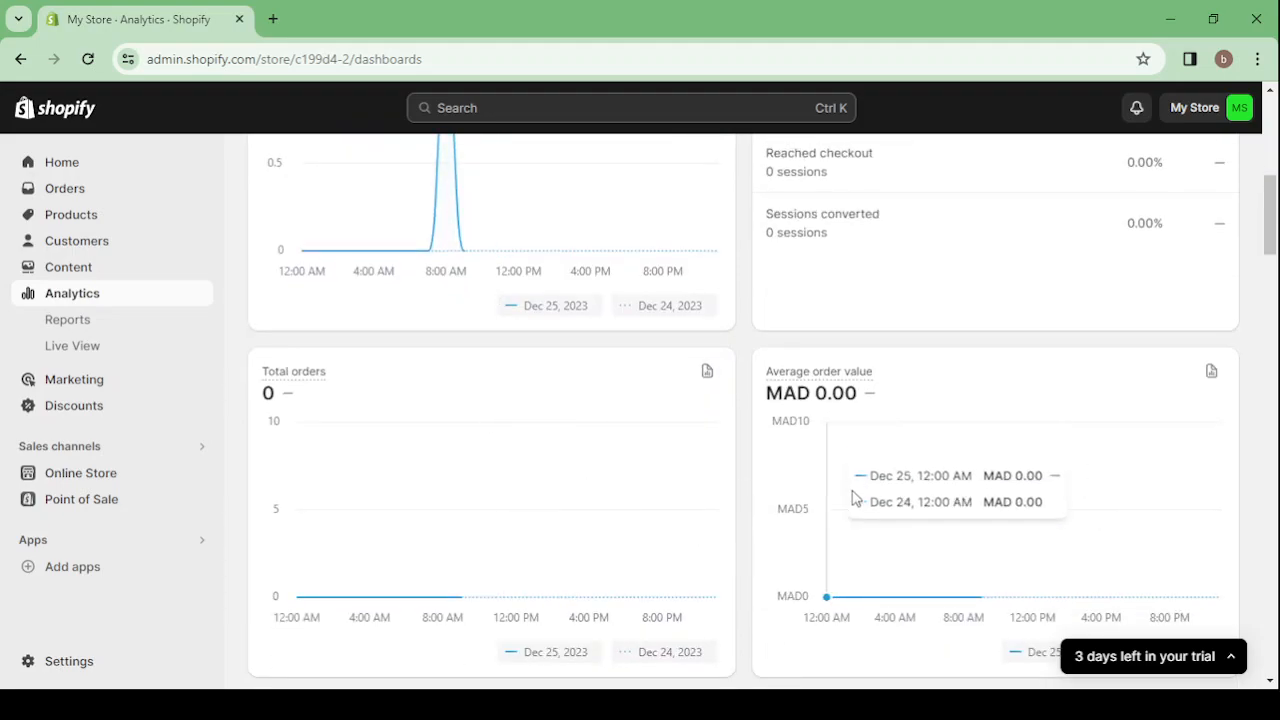
{"action": "scroll", "coordinate": [855, 497], "scroll_direction": "down", "scroll_amount": 2}
{"action": "scroll", "coordinate": [855, 497], "scroll_direction": "up", "scroll_amount": 7}
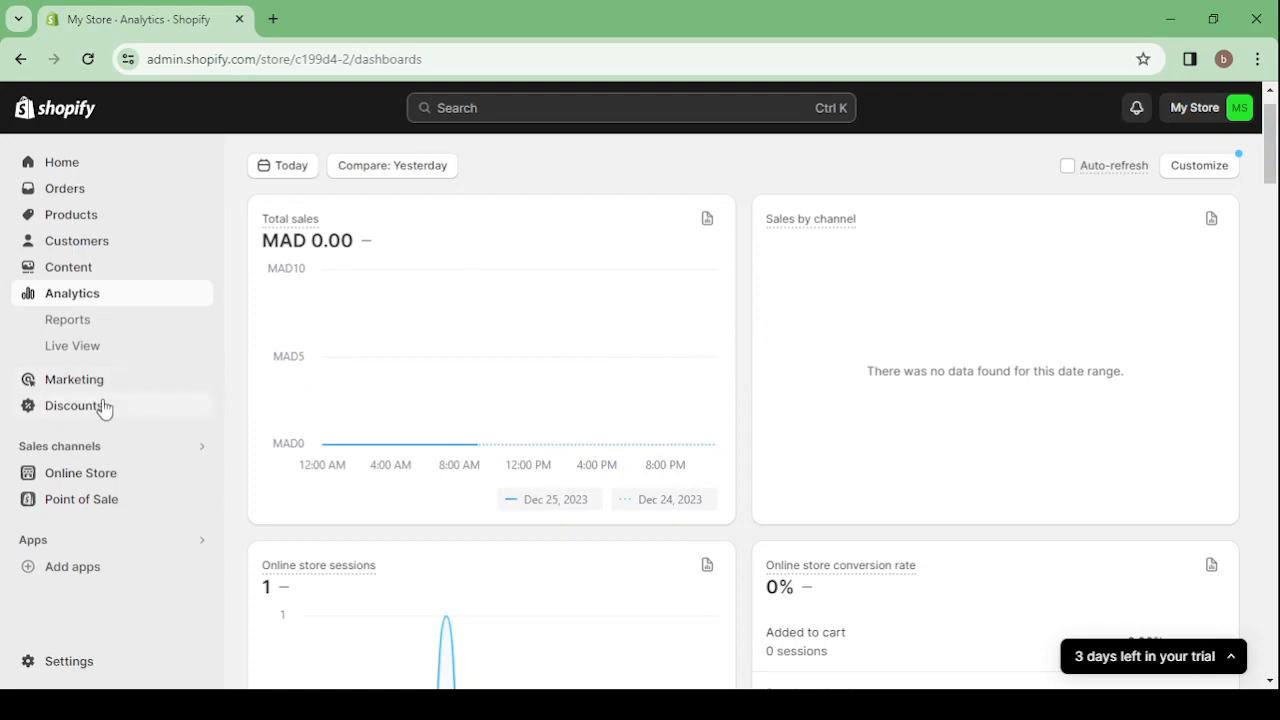
Open the Online Store's themes page and view the live storefront from header to footer, closing it when done
{"action": "left_click", "coordinate": [110, 473]}
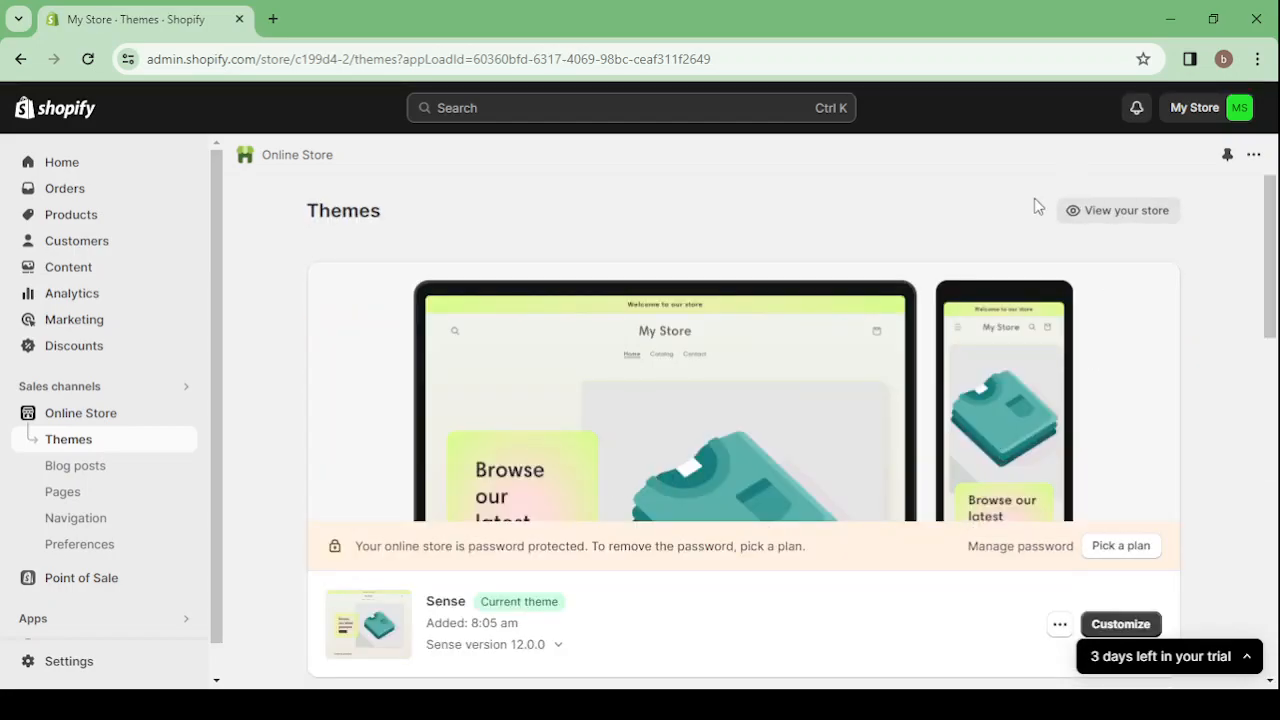
{"action": "left_click", "coordinate": [1116, 224]}
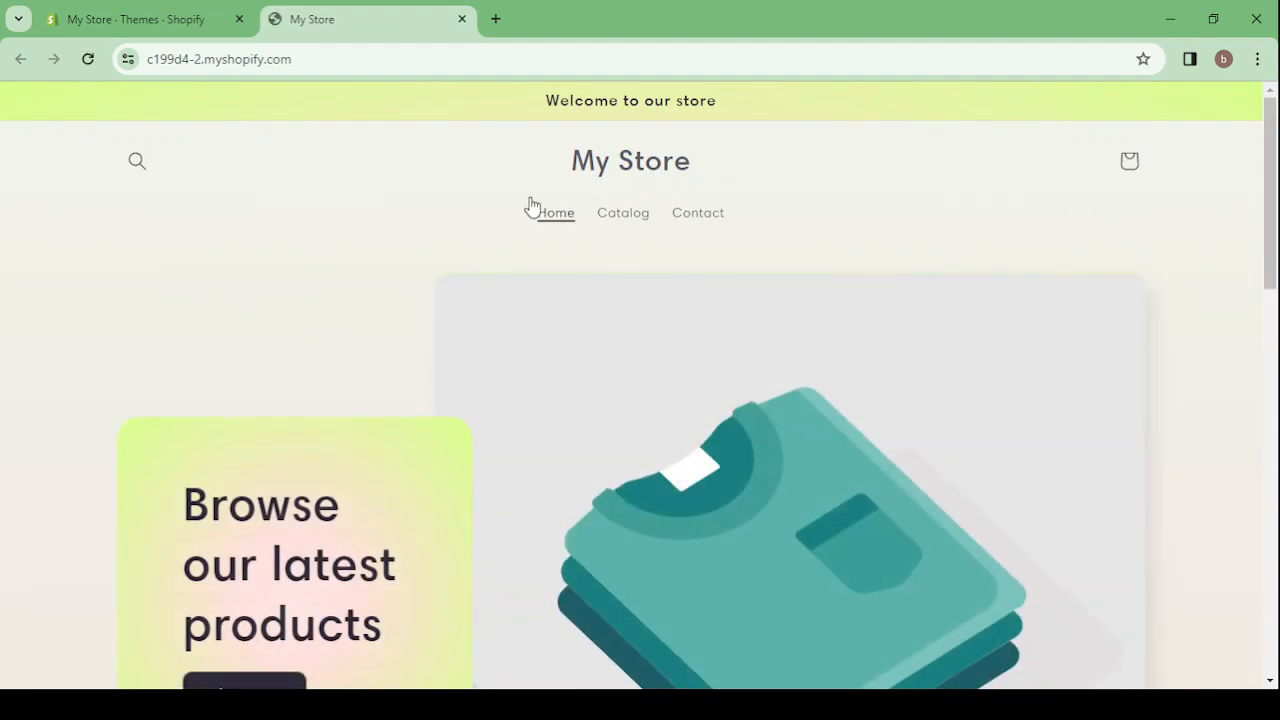
{"action": "scroll", "coordinate": [440, 390], "scroll_direction": "down", "scroll_amount": 8}
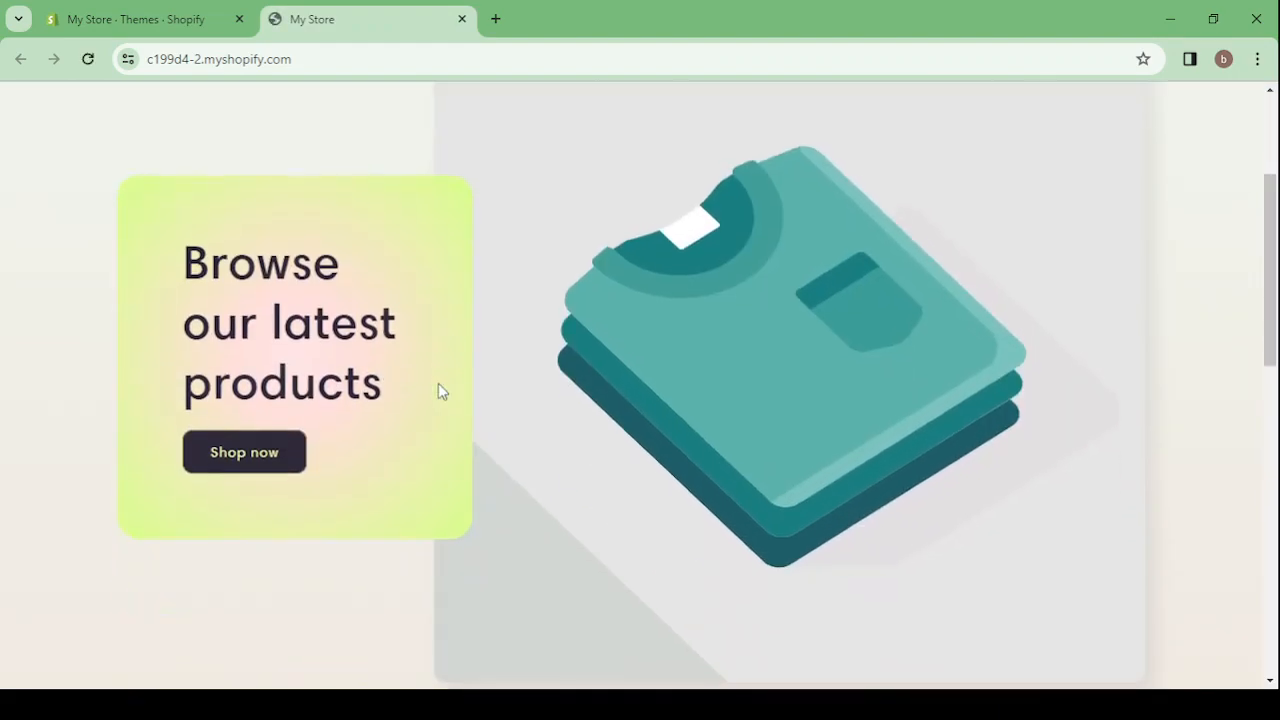
{"action": "scroll", "coordinate": [438, 390], "scroll_direction": "down", "scroll_amount": 2}
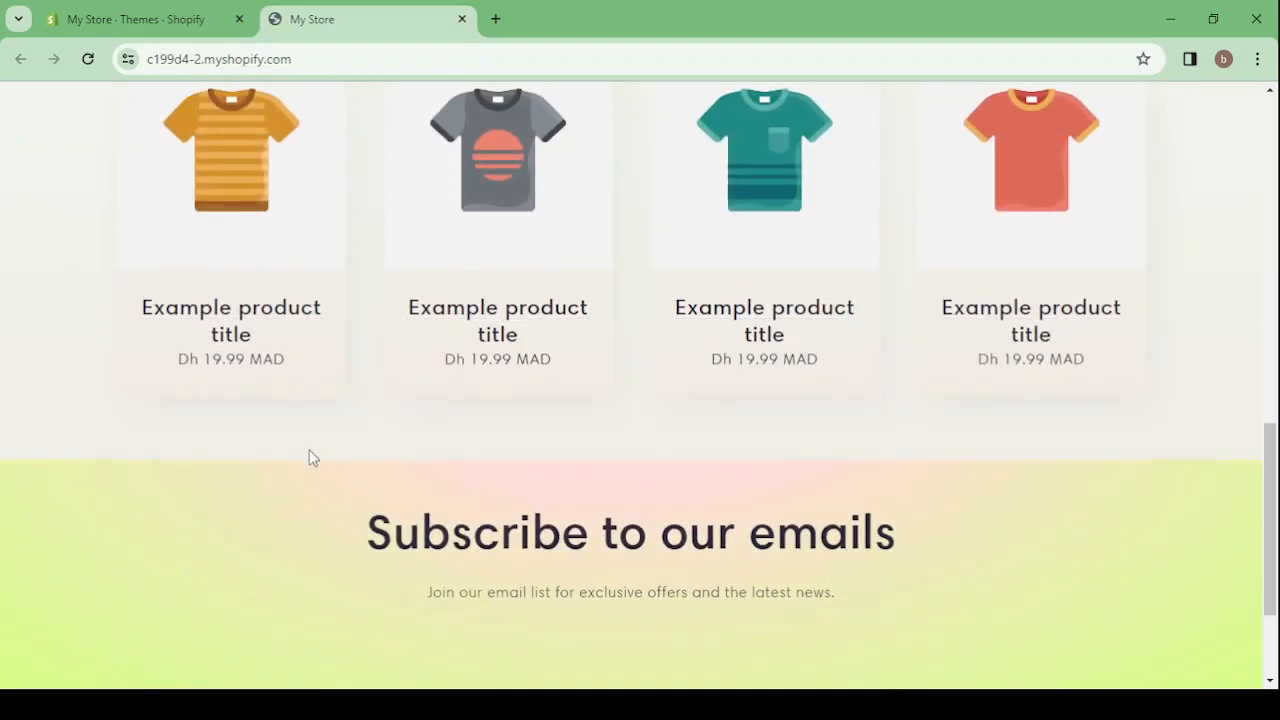
{"action": "scroll", "coordinate": [311, 457], "scroll_direction": "down", "scroll_amount": 2}
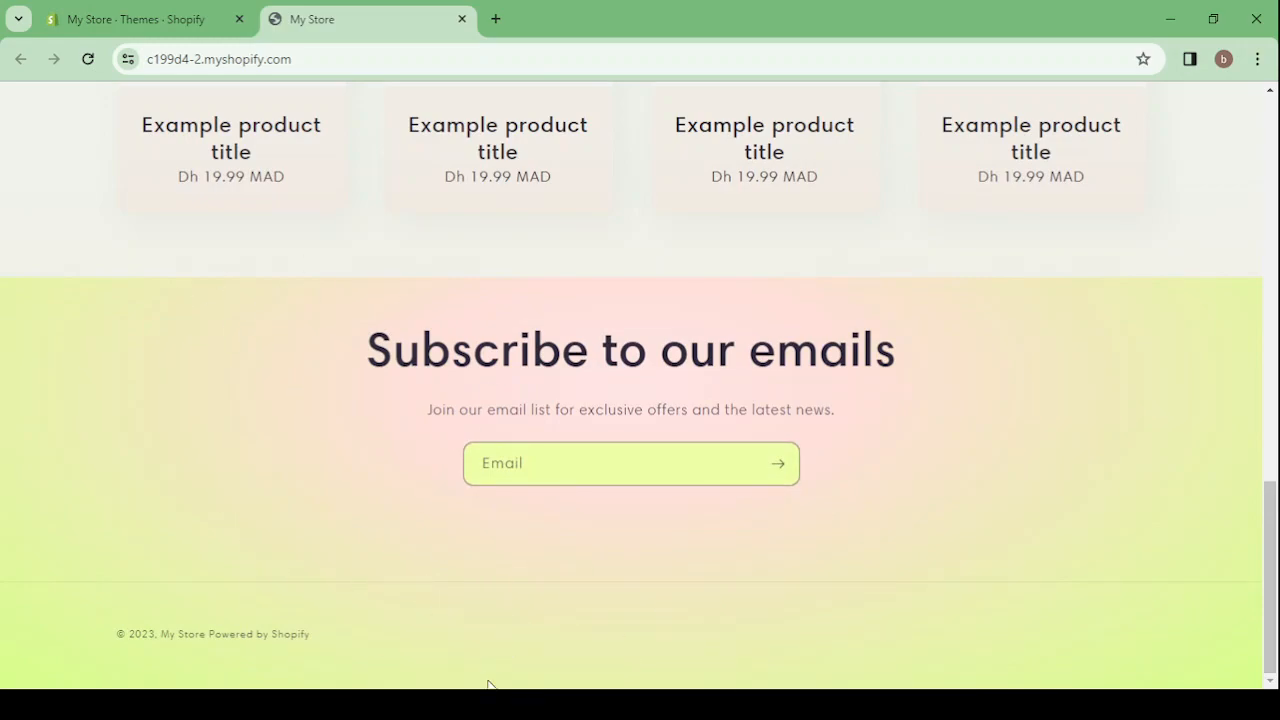
{"action": "scroll", "coordinate": [300, 401], "scroll_direction": "up", "scroll_amount": 12}
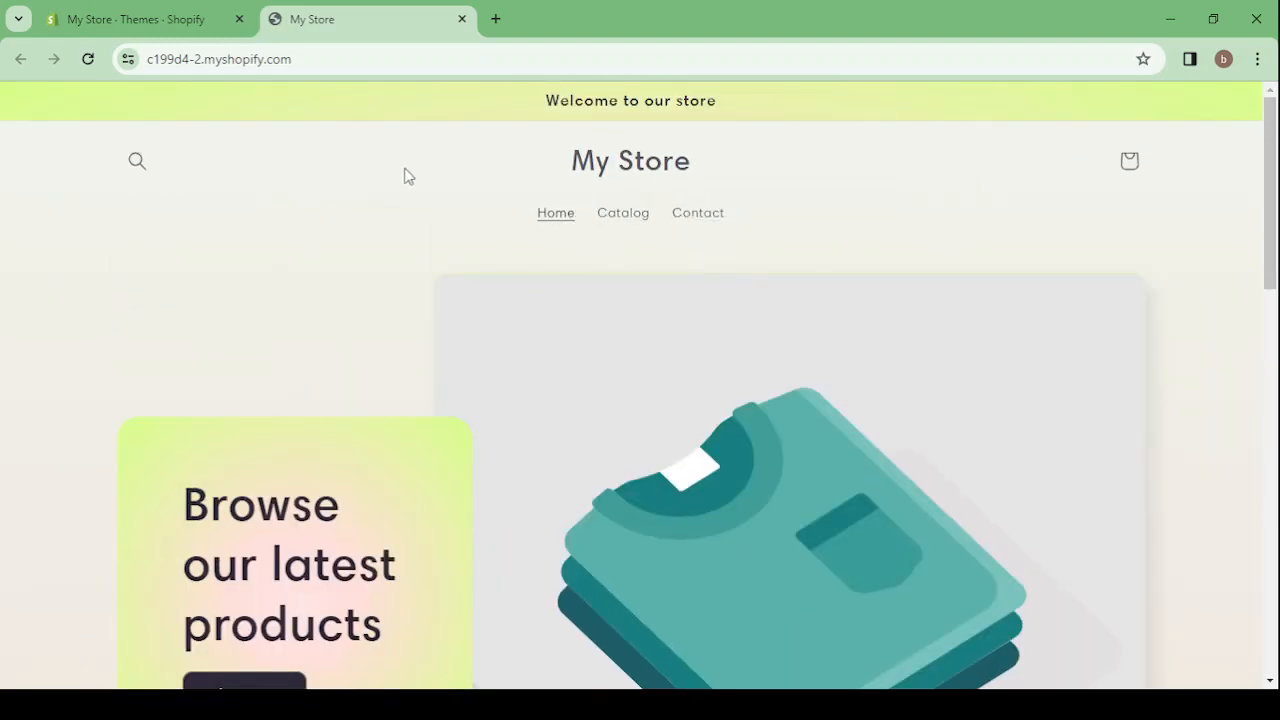
{"action": "left_click", "coordinate": [461, 20]}
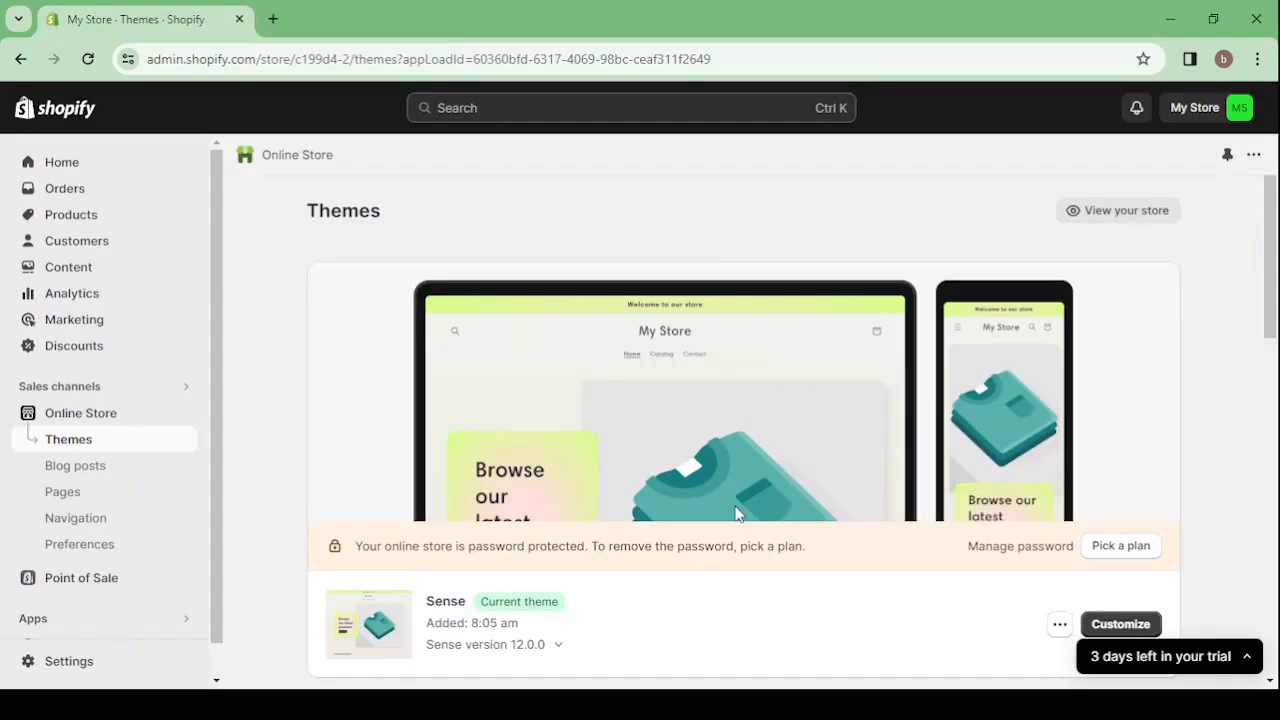
Look through the popular free themes on the Themes page and open the Shopify Theme Store
{"action": "scroll", "coordinate": [816, 425], "scroll_direction": "down", "scroll_amount": 10}
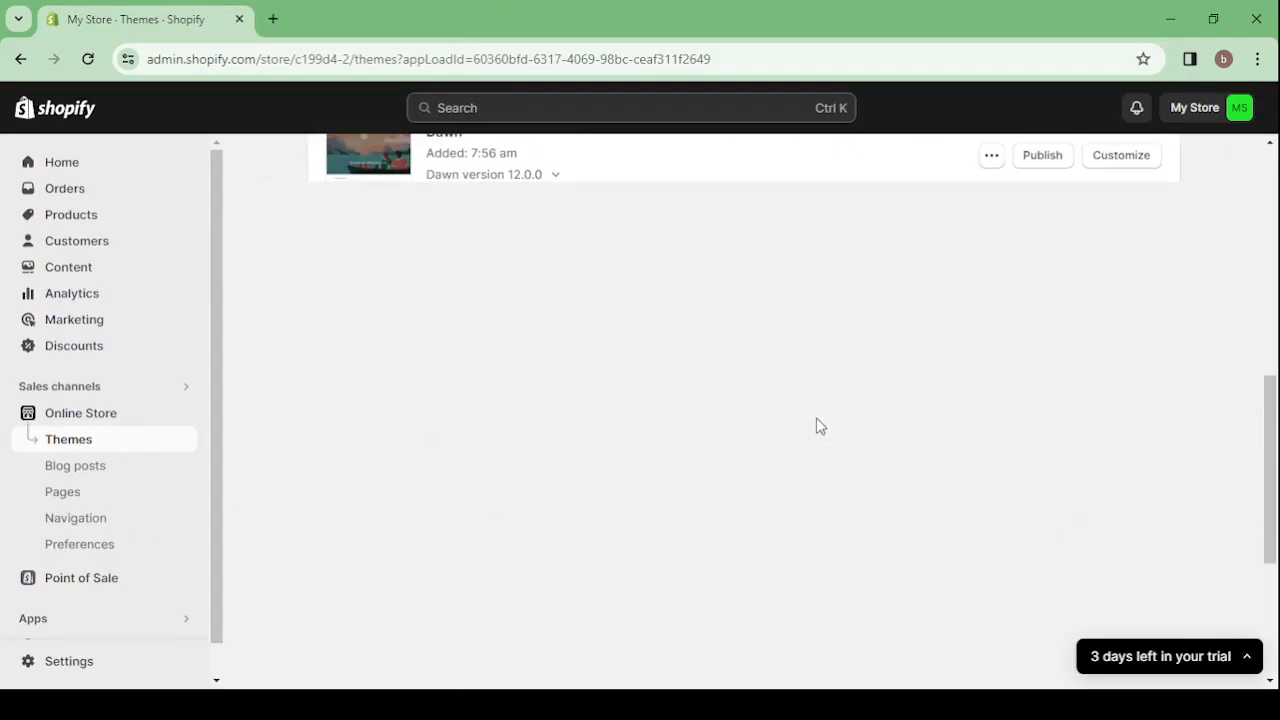
{"action": "scroll", "coordinate": [816, 425], "scroll_direction": "down", "scroll_amount": 1}
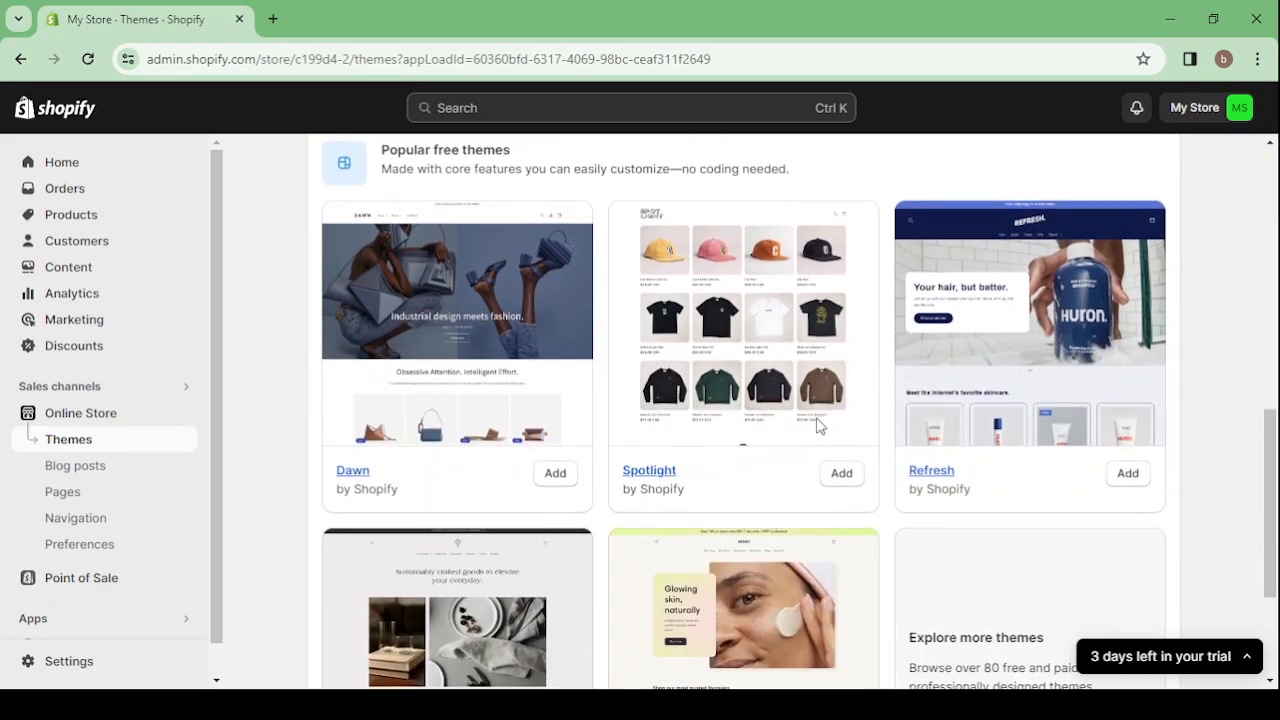
{"action": "scroll", "coordinate": [816, 425], "scroll_direction": "down", "scroll_amount": 3}
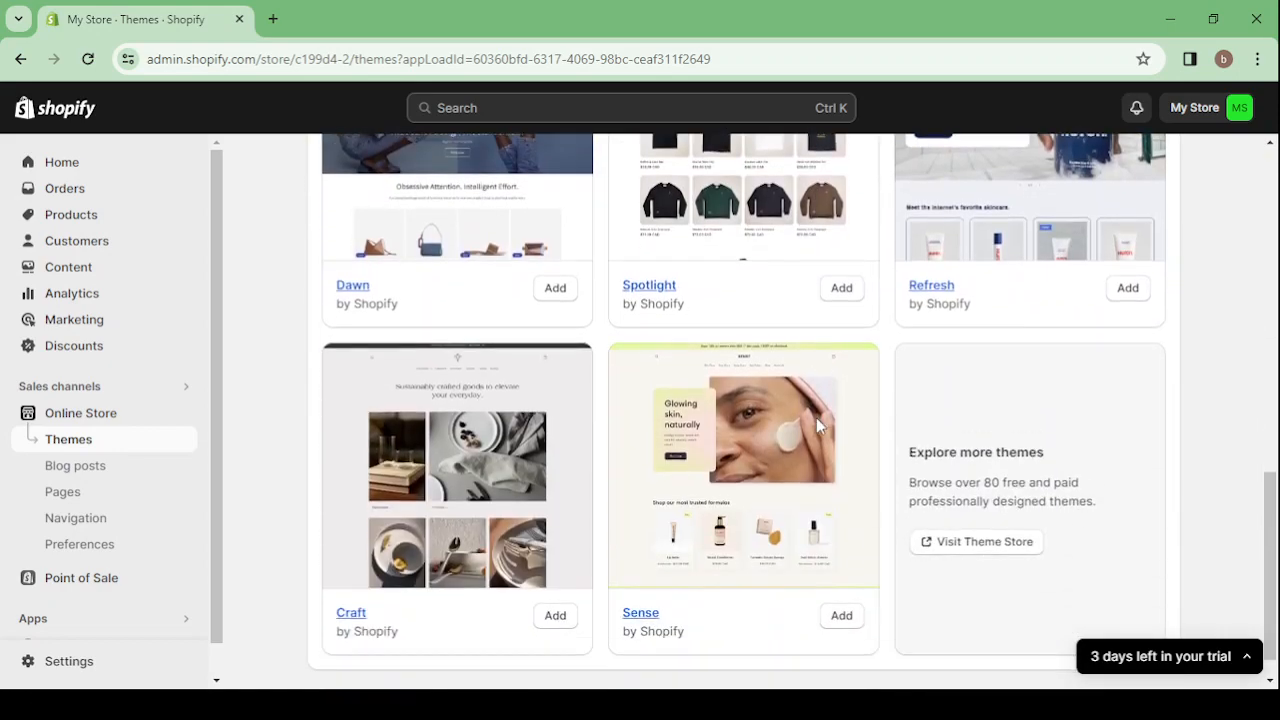
{"action": "left_click", "coordinate": [960, 546]}
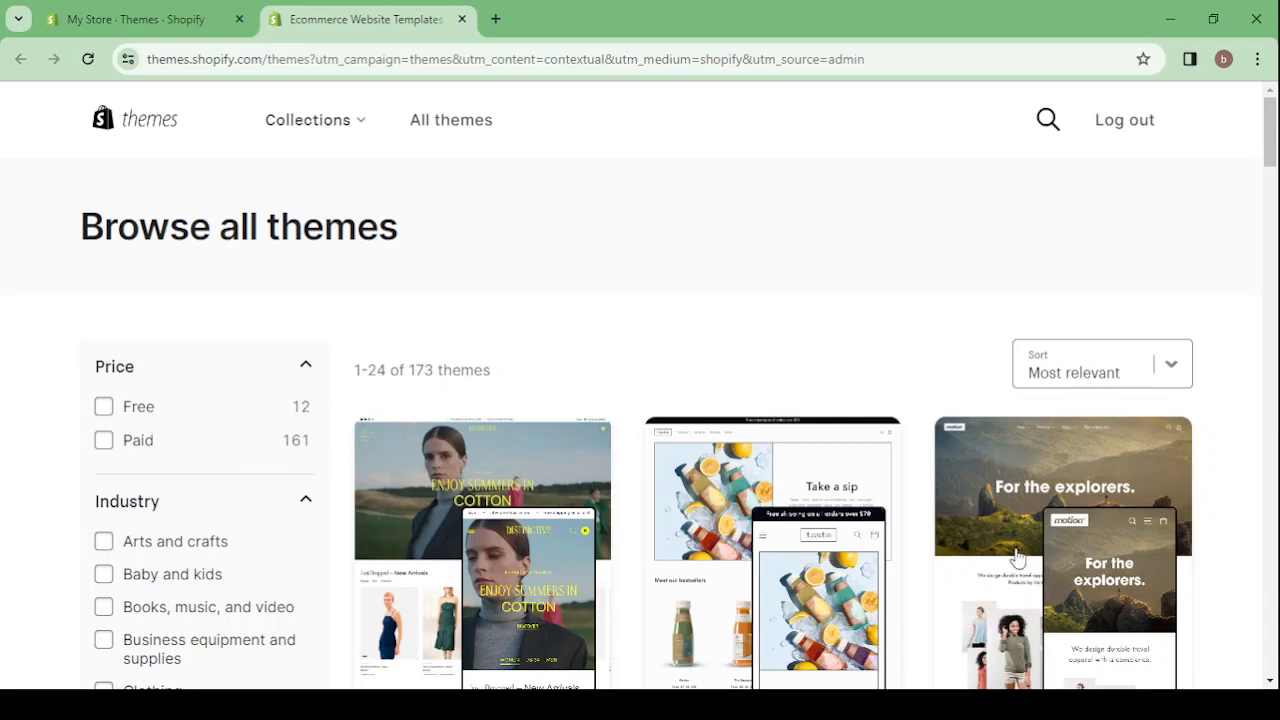
Browse the full theme catalog, examining the designs, prices and features of the free and paid themes
{"action": "scroll", "coordinate": [1040, 553], "scroll_direction": "down", "scroll_amount": 2}
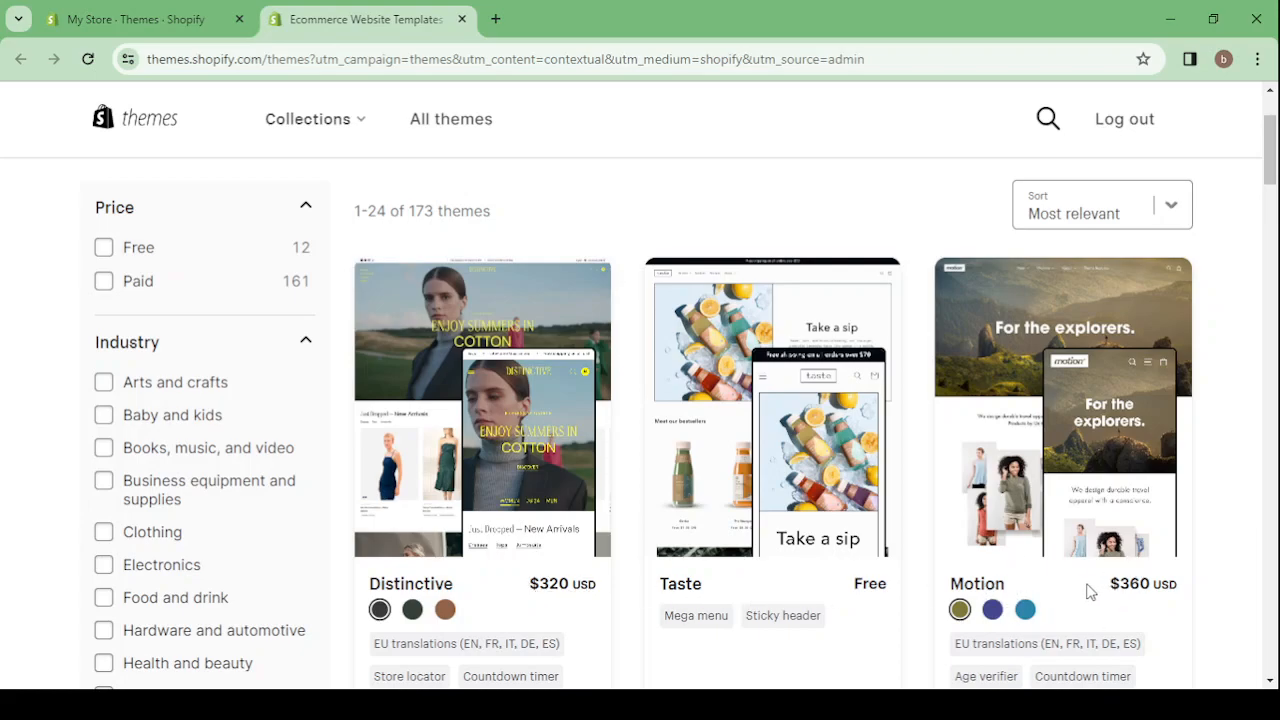
{"action": "scroll", "coordinate": [675, 620], "scroll_direction": "down", "scroll_amount": 6}
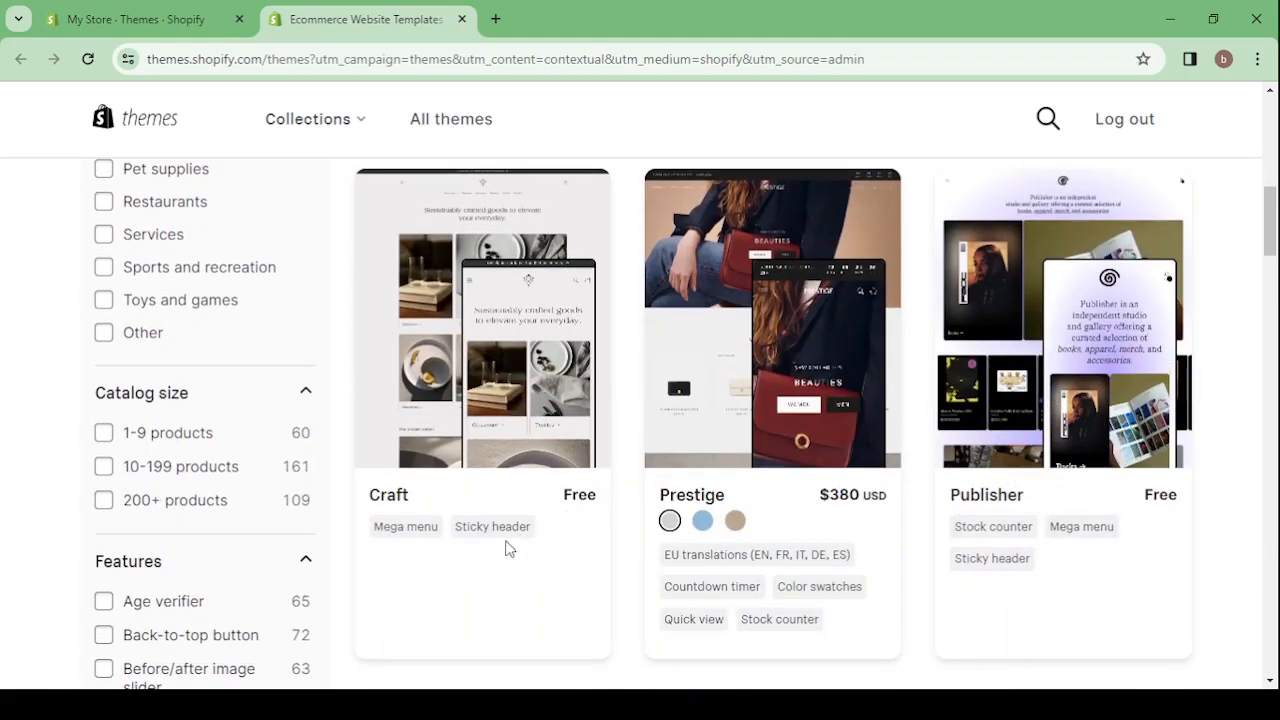
{"action": "scroll", "coordinate": [795, 480], "scroll_direction": "down", "scroll_amount": 4}
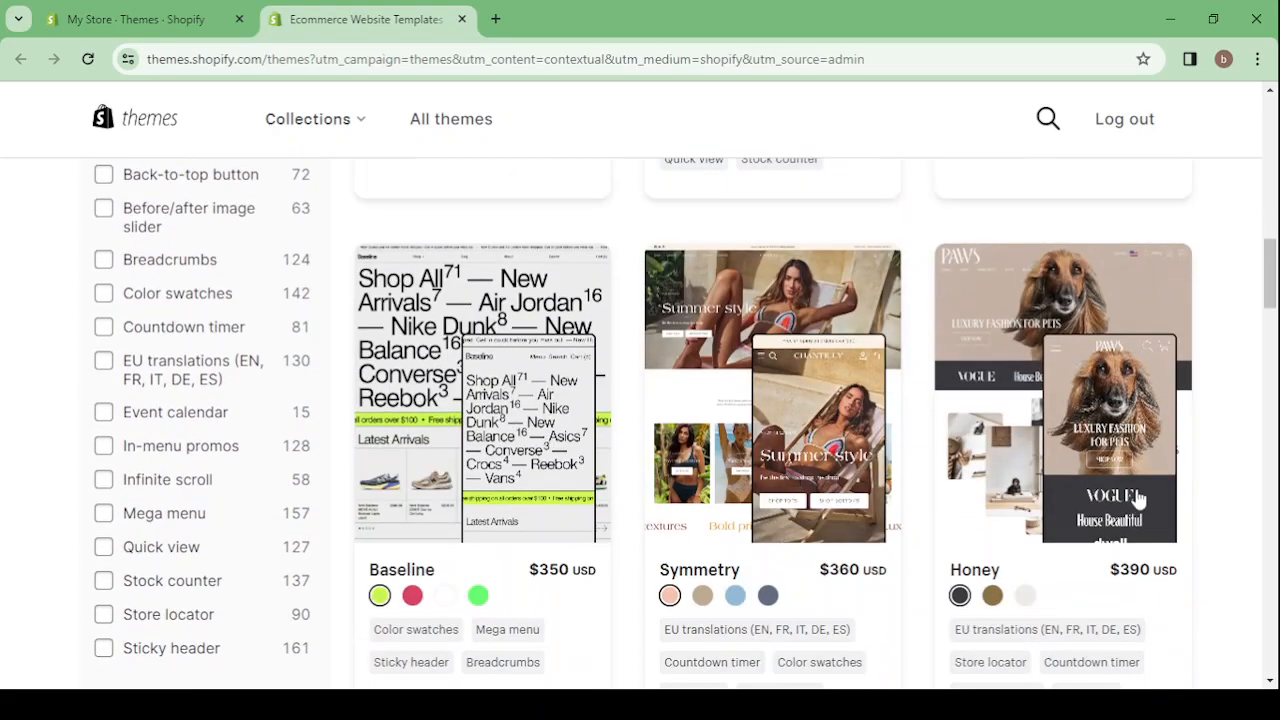
{"action": "scroll", "coordinate": [1130, 500], "scroll_direction": "down", "scroll_amount": 2}
{"action": "scroll", "coordinate": [515, 327], "scroll_direction": "down", "scroll_amount": 3}
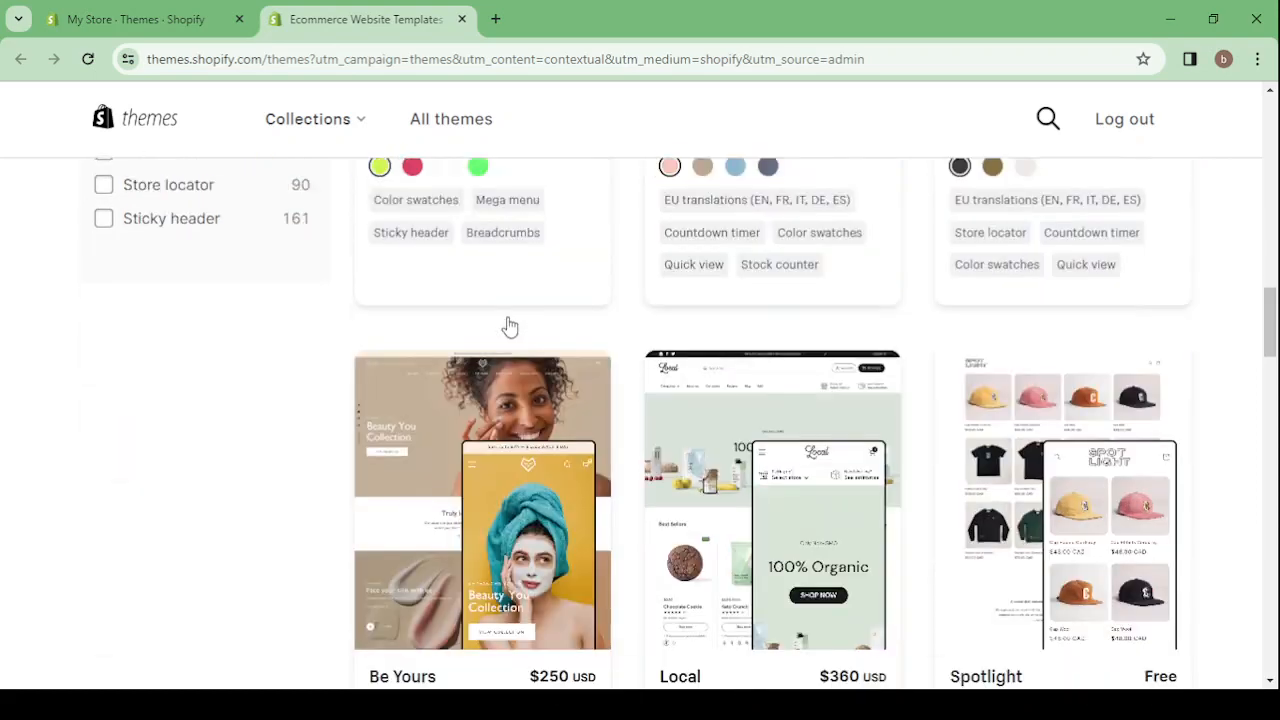
{"action": "scroll", "coordinate": [510, 325], "scroll_direction": "down", "scroll_amount": 1}
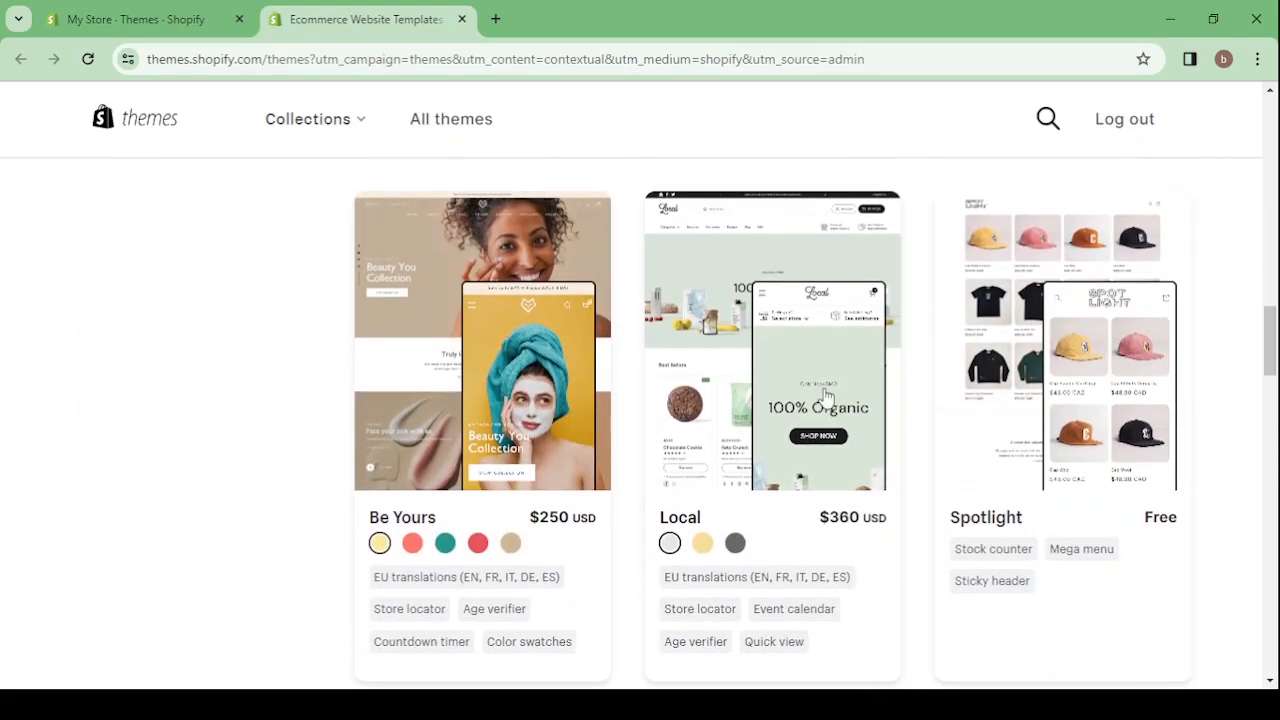
{"action": "scroll", "coordinate": [1060, 400], "scroll_direction": "down", "scroll_amount": 6}
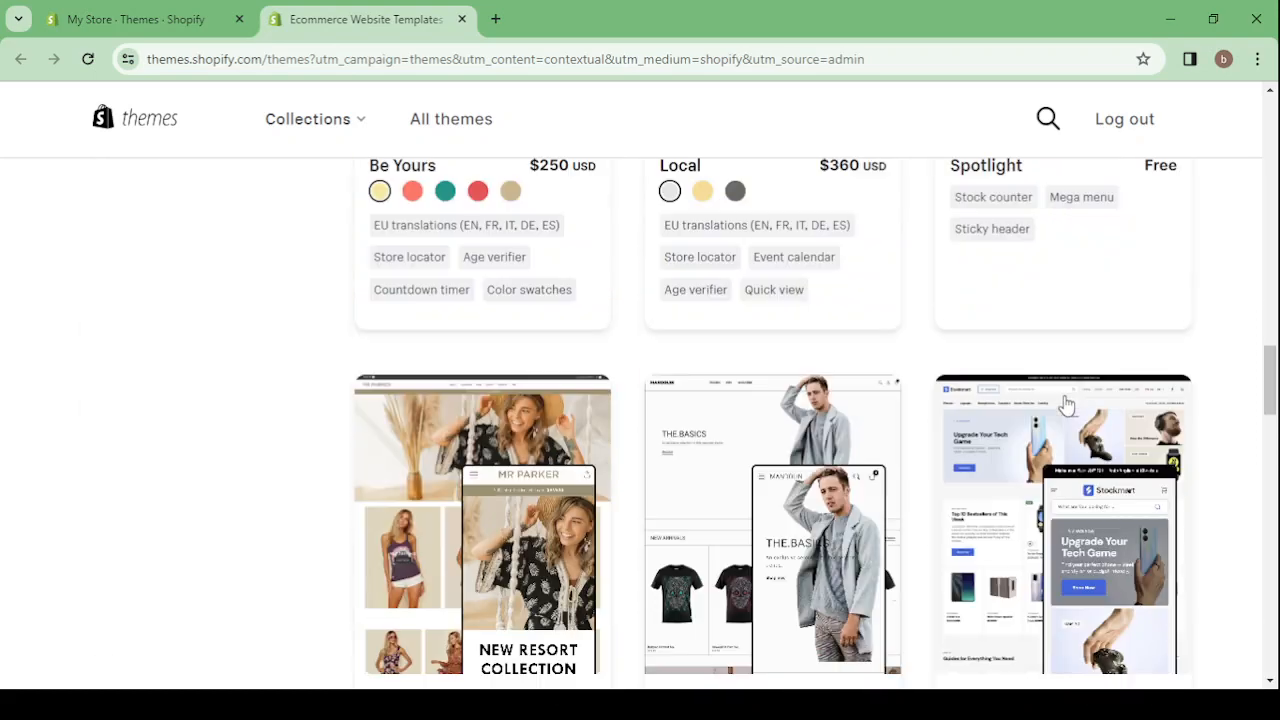
{"action": "scroll", "coordinate": [1065, 402], "scroll_direction": "up", "scroll_amount": 15}
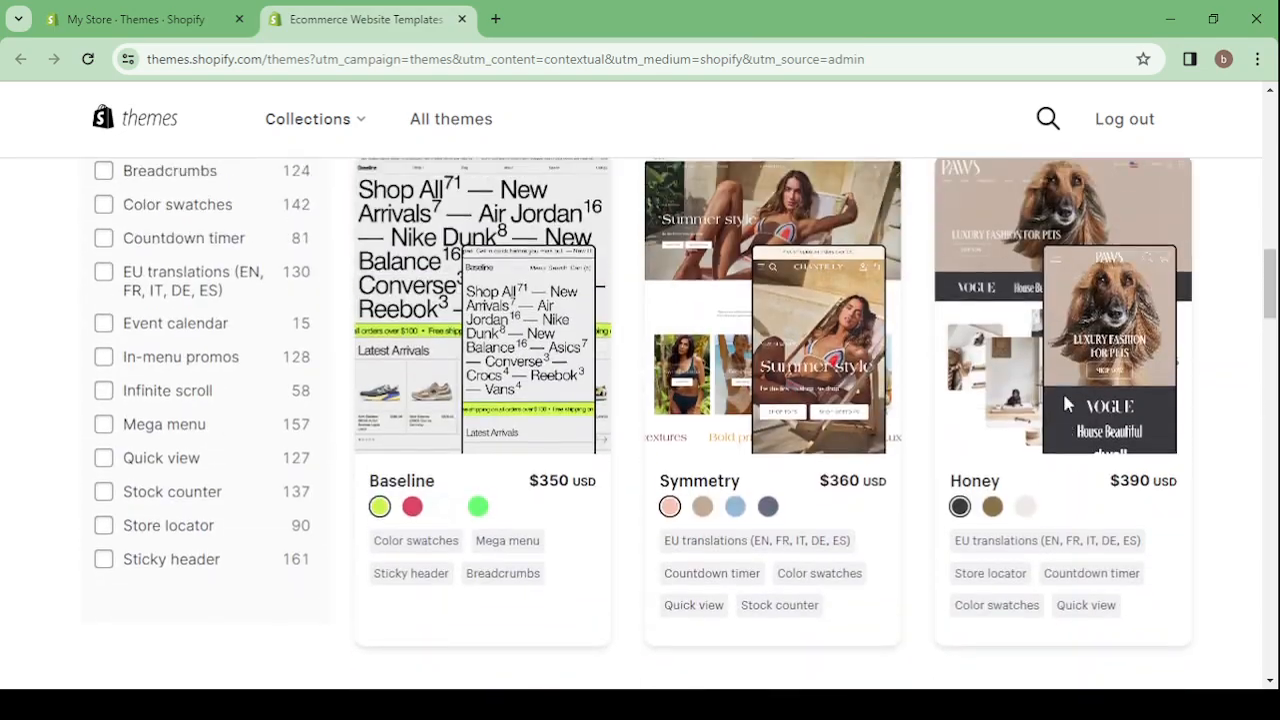
{"action": "scroll", "coordinate": [1065, 402], "scroll_direction": "up", "scroll_amount": 10}
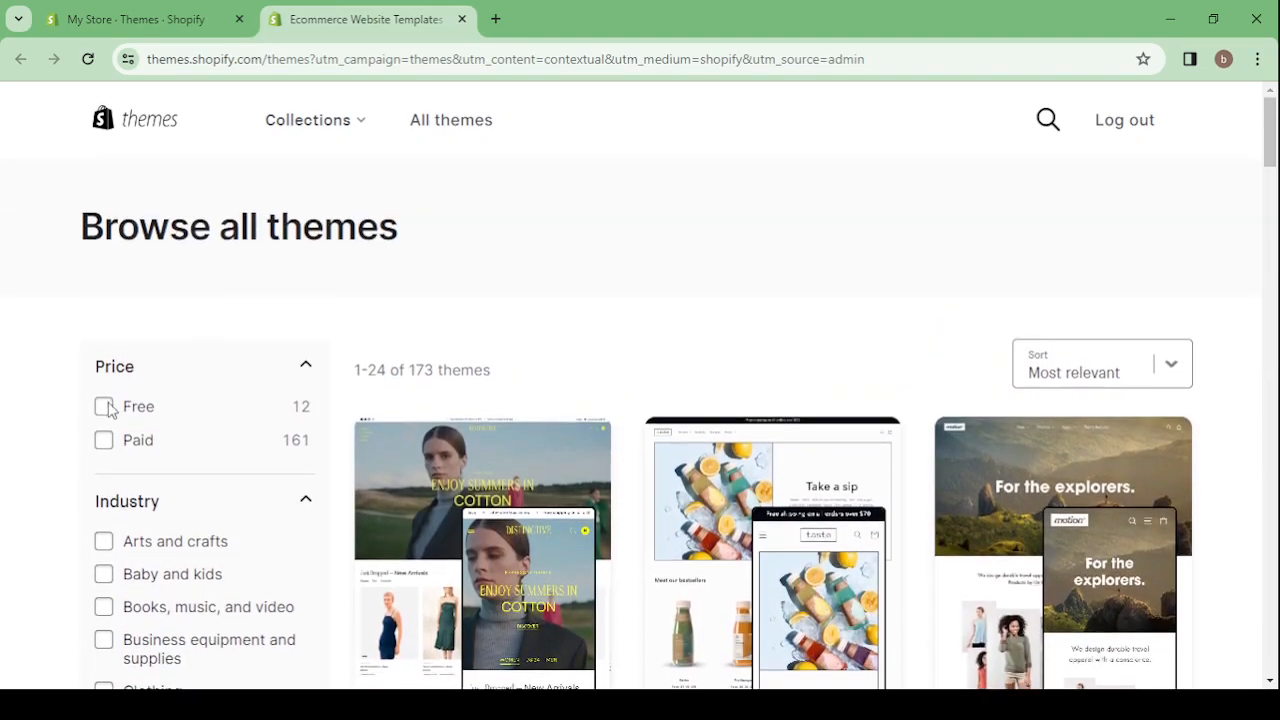
Filter the catalog to free themes and open the demo store of the Ride theme
{"action": "left_click", "coordinate": [104, 408]}
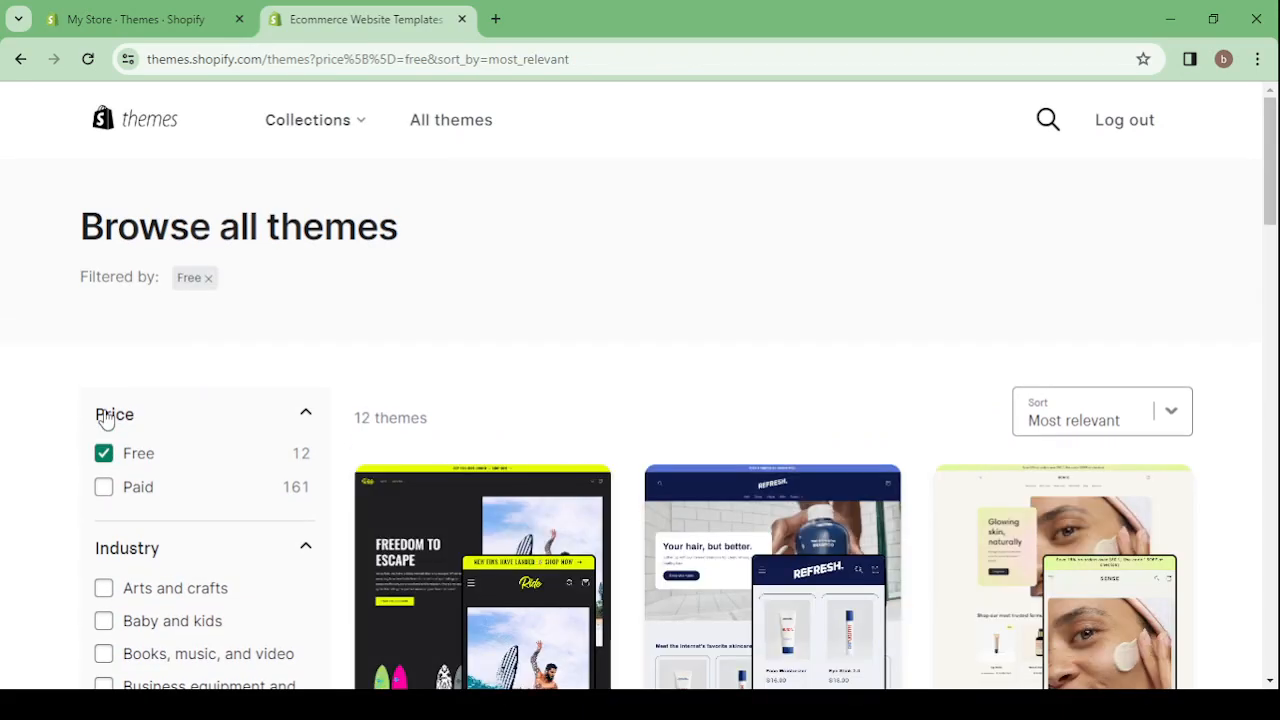
{"action": "scroll", "coordinate": [900, 443], "scroll_direction": "down", "scroll_amount": 3}
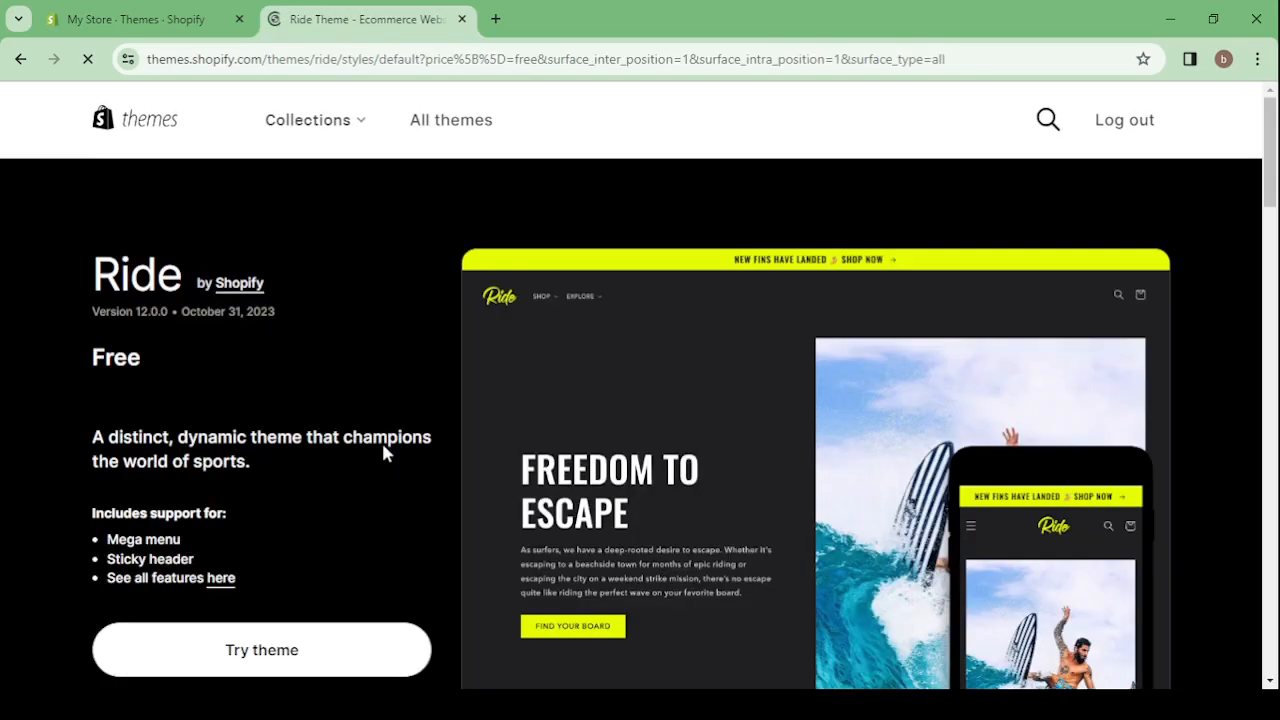
{"action": "scroll", "coordinate": [383, 452], "scroll_direction": "down", "scroll_amount": 4}
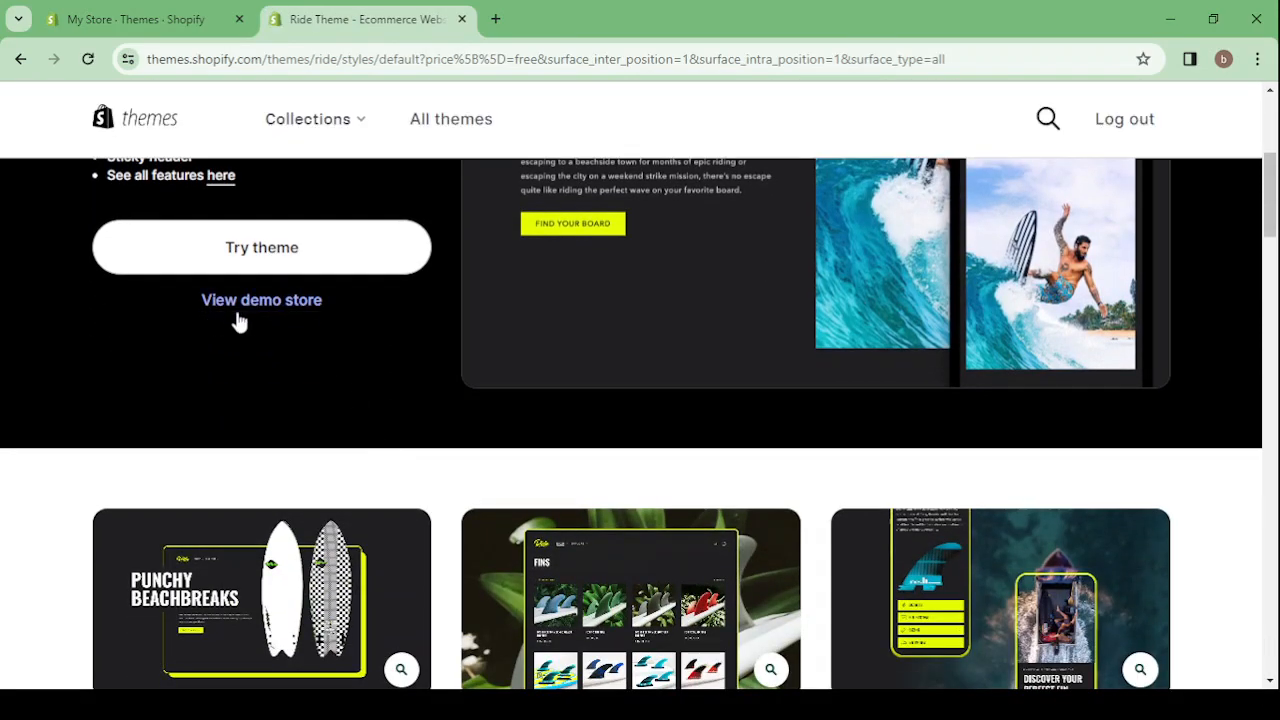
{"action": "left_click", "coordinate": [249, 307]}
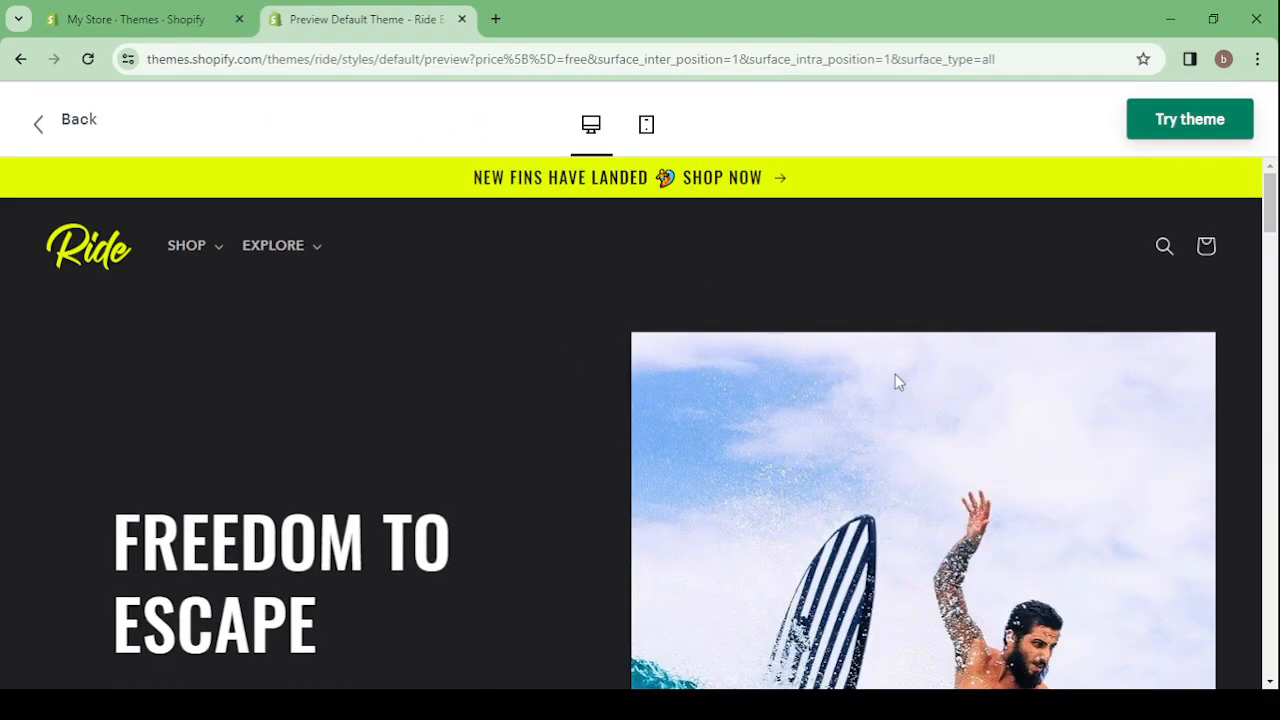
Look through the Ride theme's demo store from the hero banner to the footer, and close the preview
{"action": "scroll", "coordinate": [895, 374], "scroll_direction": "down", "scroll_amount": 3}
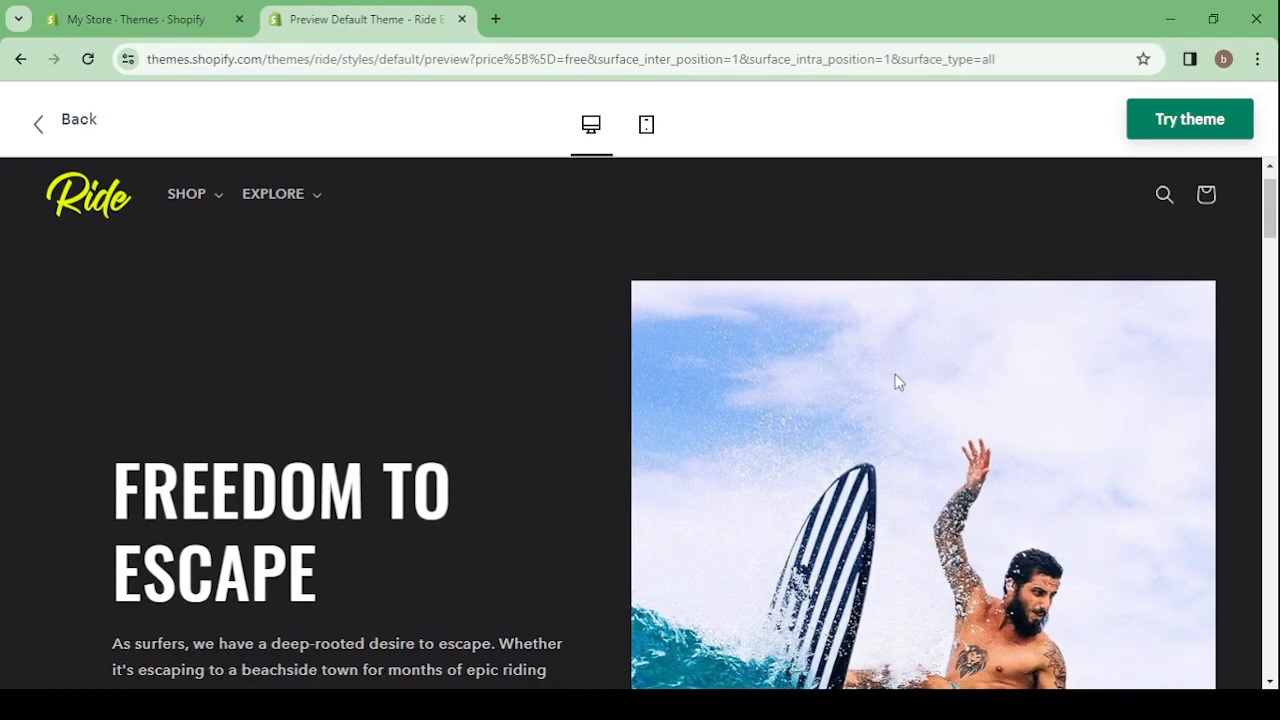
{"action": "scroll", "coordinate": [895, 378], "scroll_direction": "down", "scroll_amount": 1}
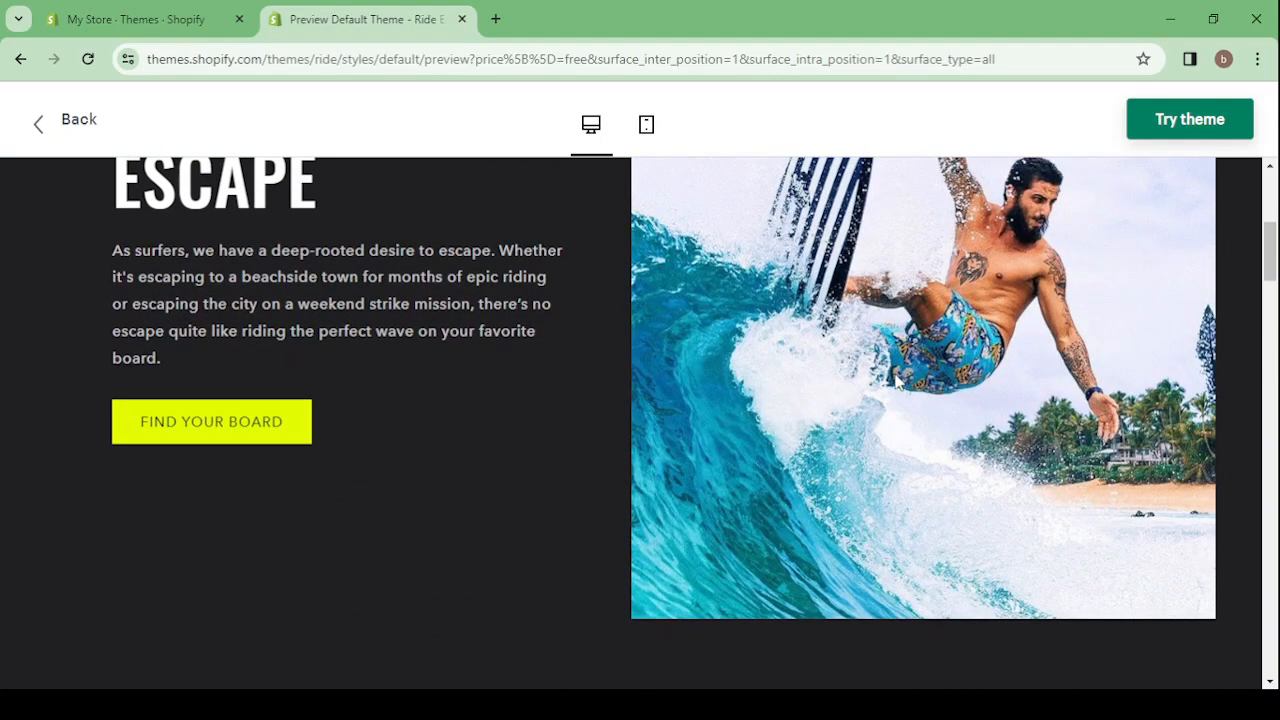
{"action": "scroll", "coordinate": [898, 380], "scroll_direction": "up", "scroll_amount": 2}
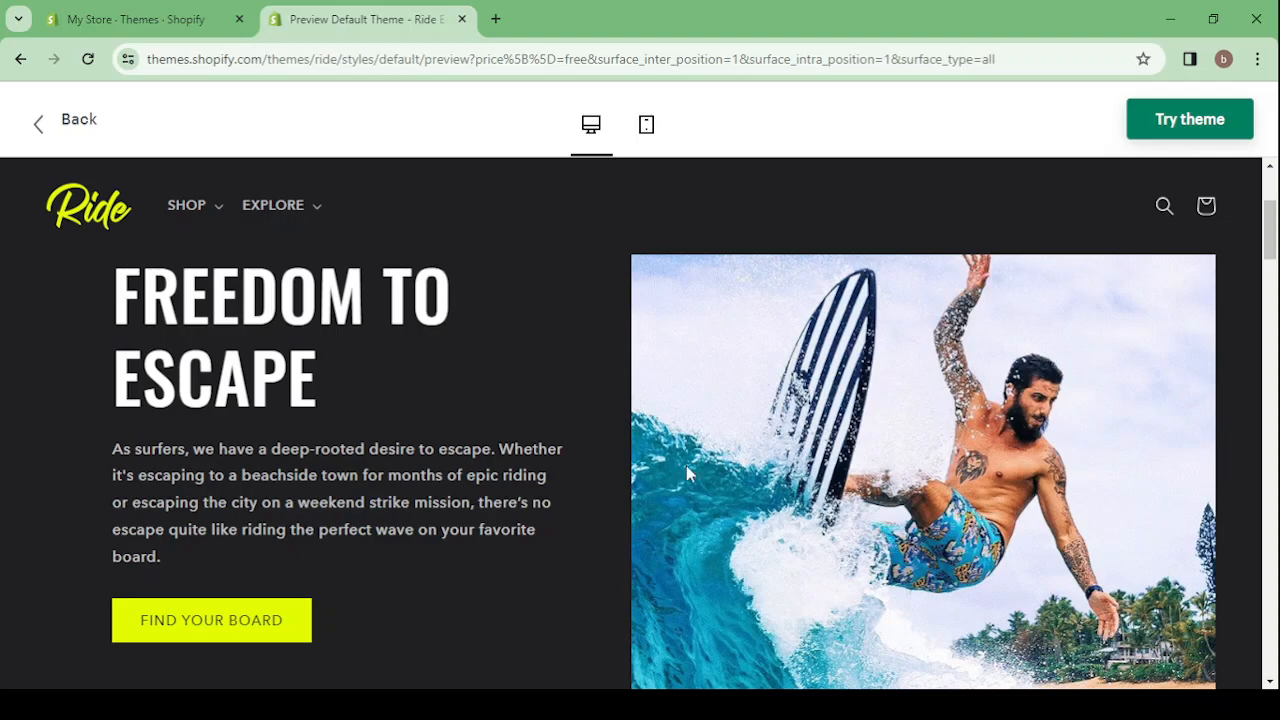
{"action": "scroll", "coordinate": [466, 371], "scroll_direction": "down", "scroll_amount": 8}
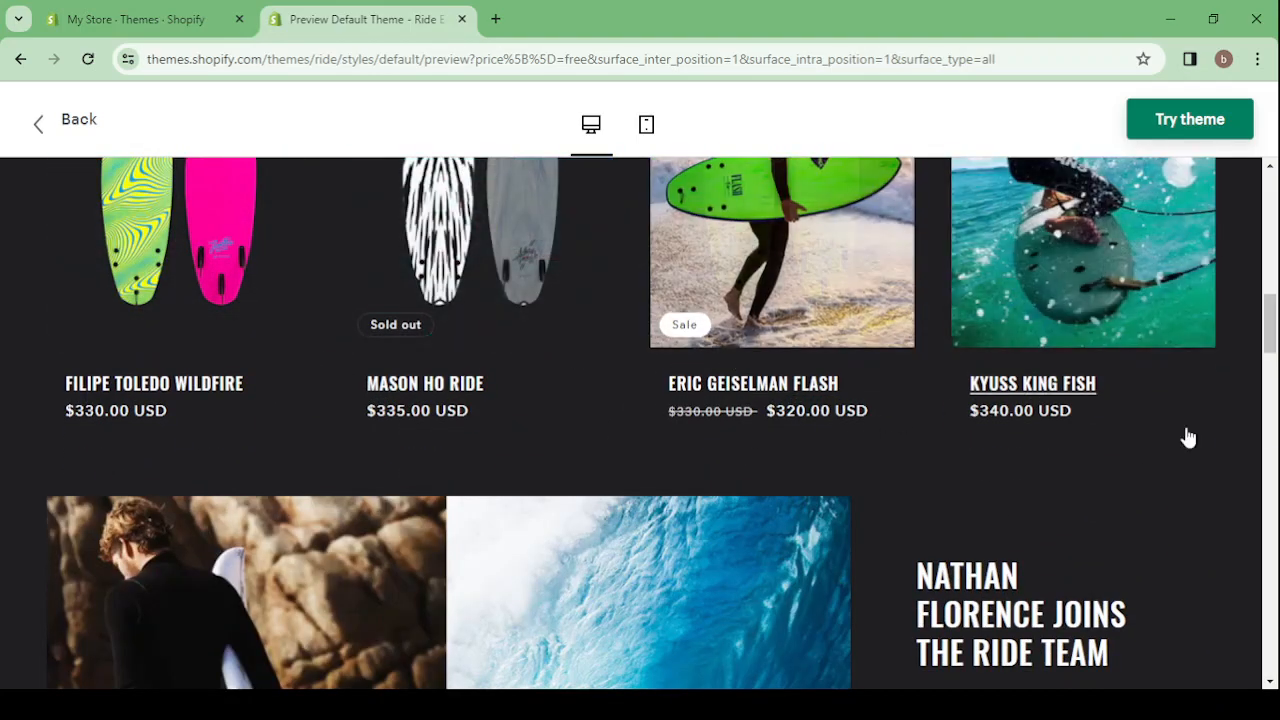
{"action": "scroll", "coordinate": [1277, 440], "scroll_direction": "down", "scroll_amount": 3}
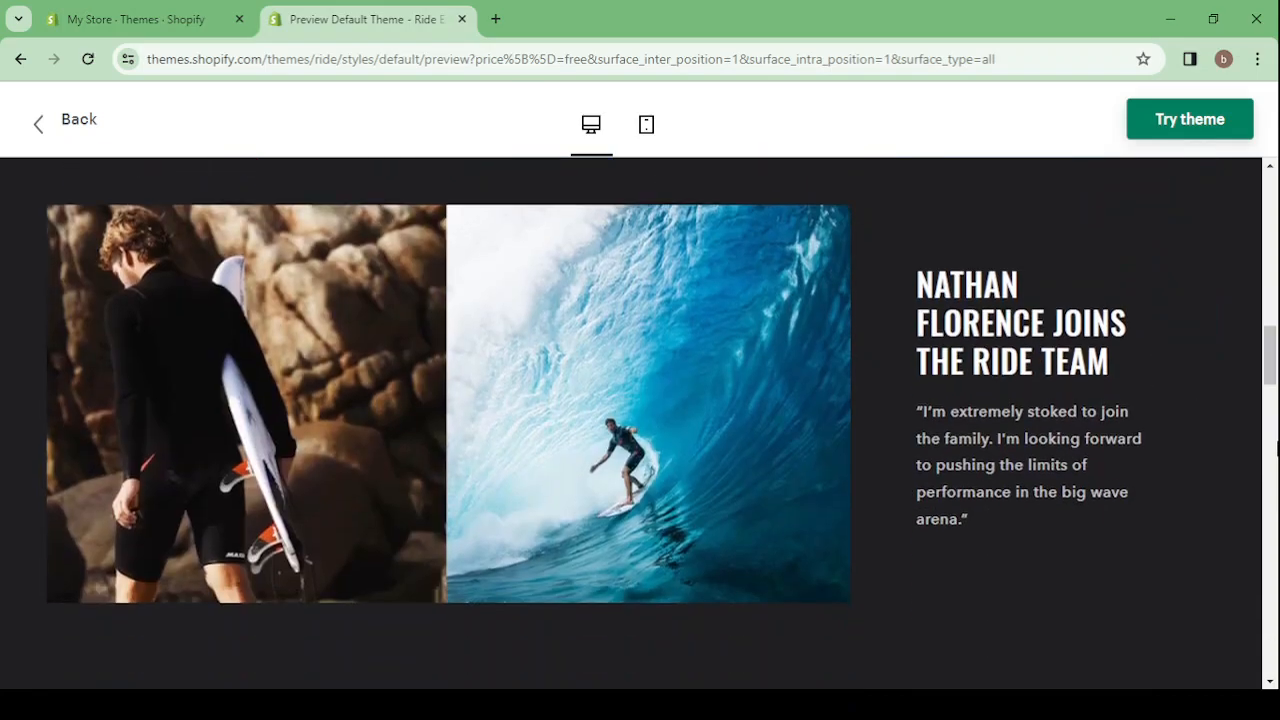
{"action": "scroll", "coordinate": [1277, 447], "scroll_direction": "down", "scroll_amount": 12}
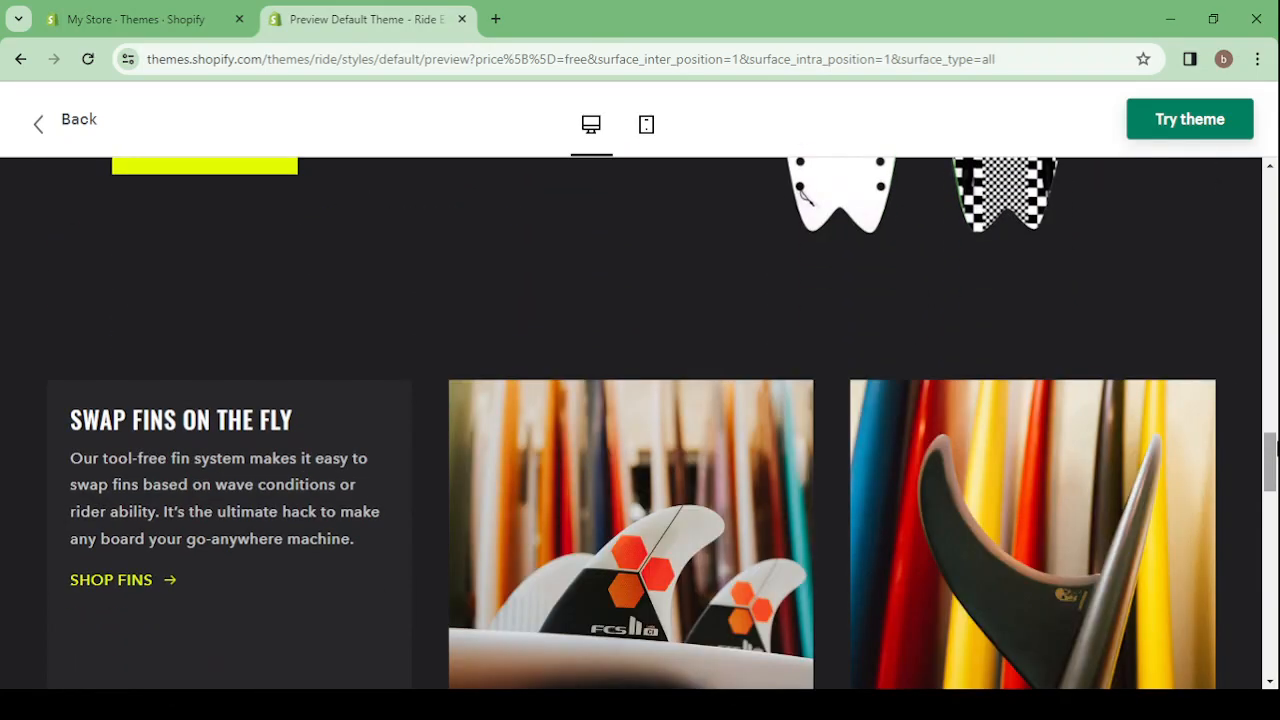
{"action": "scroll", "coordinate": [1277, 447], "scroll_direction": "down", "scroll_amount": 13}
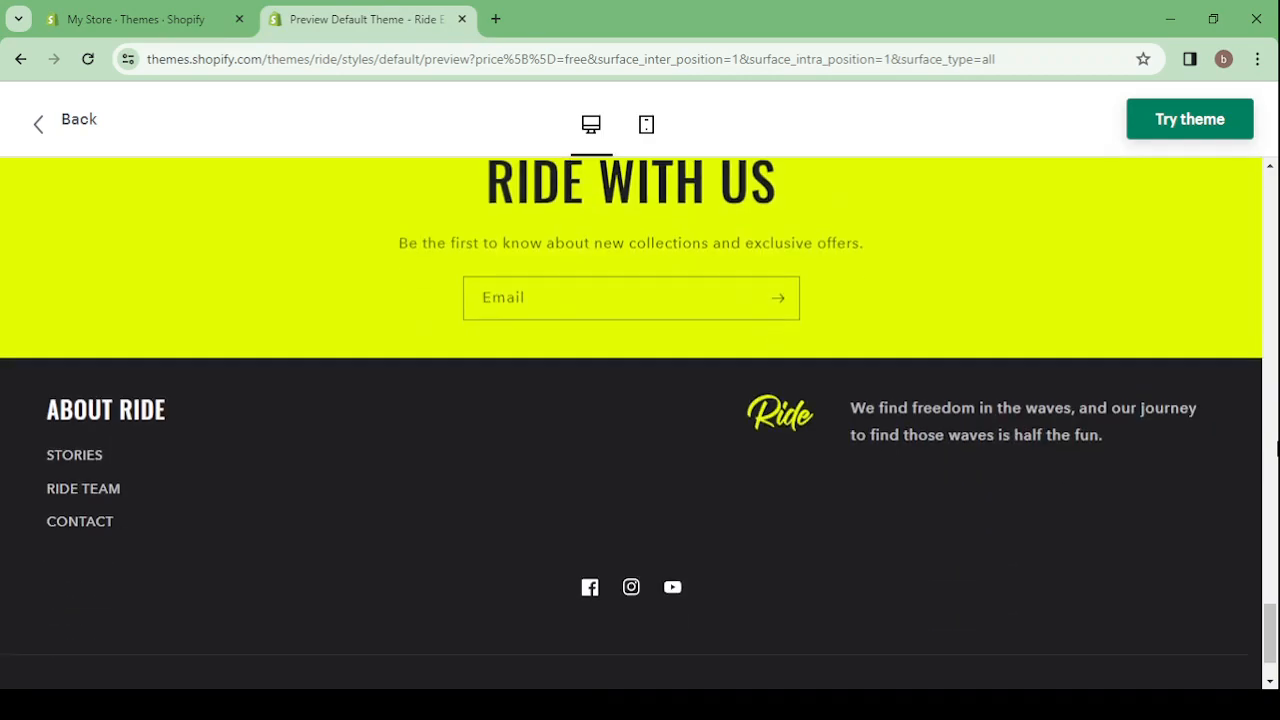
{"action": "scroll", "coordinate": [1277, 449], "scroll_direction": "up", "scroll_amount": 20}
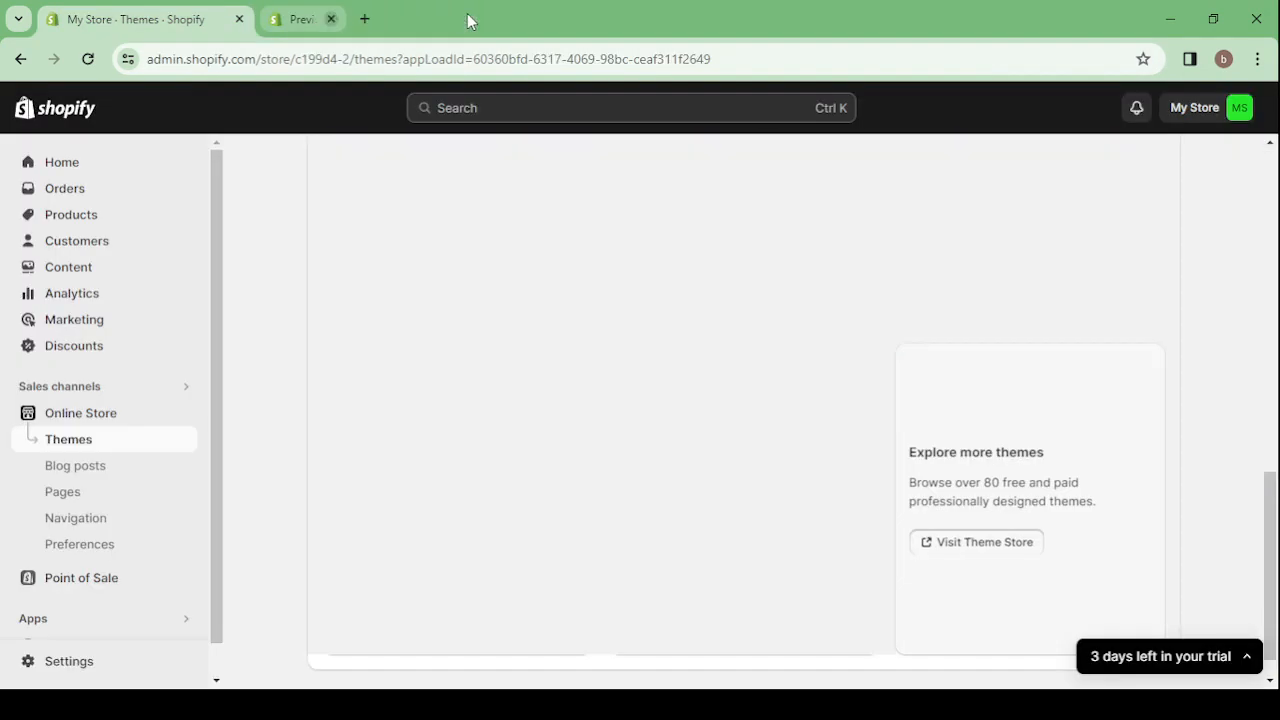
{"action": "left_click", "coordinate": [462, 19]}
Review the current theme and theme library on the Themes page, and open the Sense theme for customization
{"action": "scroll", "coordinate": [743, 320], "scroll_direction": "up", "scroll_amount": 9}
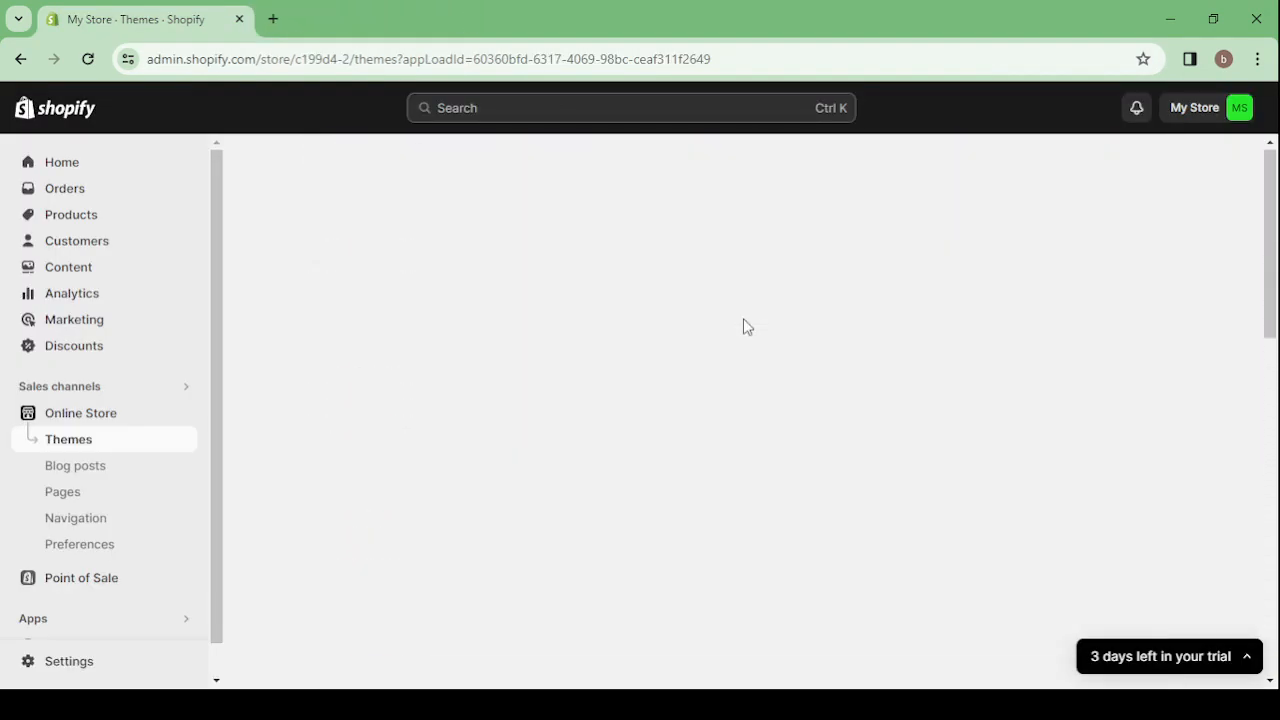
{"action": "scroll", "coordinate": [743, 320], "scroll_direction": "down", "scroll_amount": 3}
{"action": "scroll", "coordinate": [745, 326], "scroll_direction": "down", "scroll_amount": 2}
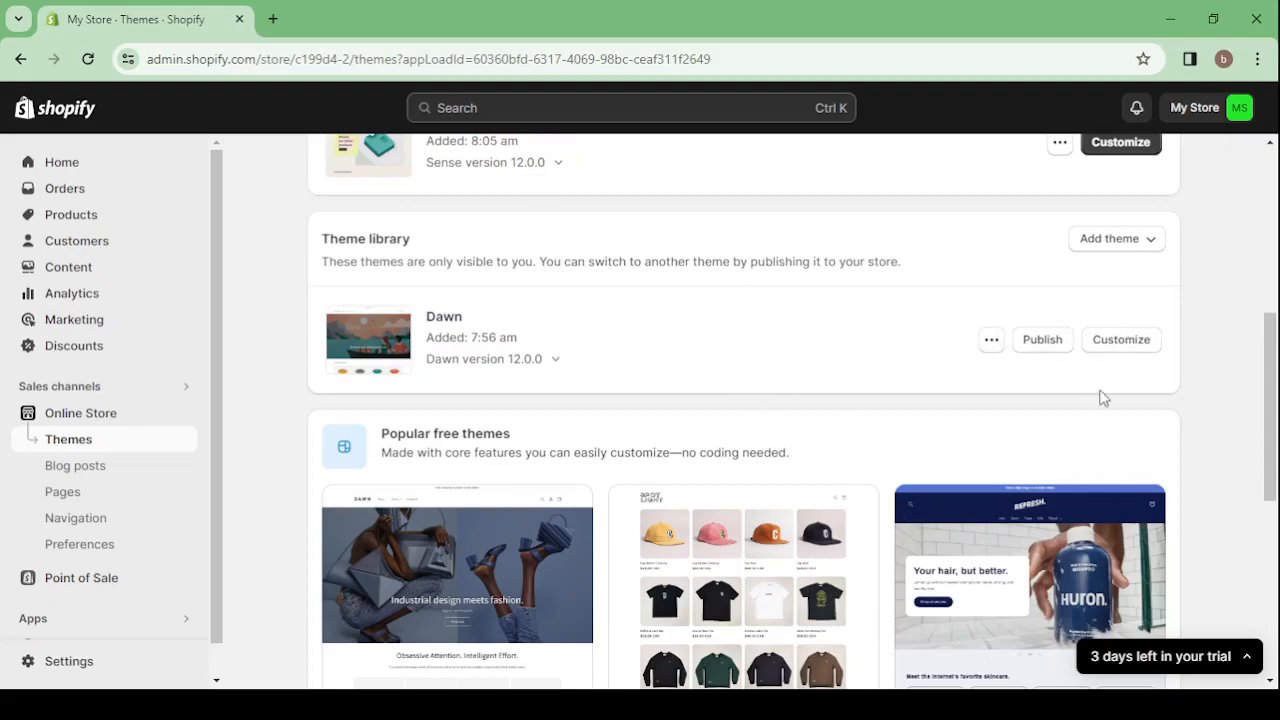
{"action": "scroll", "coordinate": [805, 308], "scroll_direction": "up", "scroll_amount": 1}
{"action": "scroll", "coordinate": [805, 308], "scroll_direction": "up", "scroll_amount": 2}
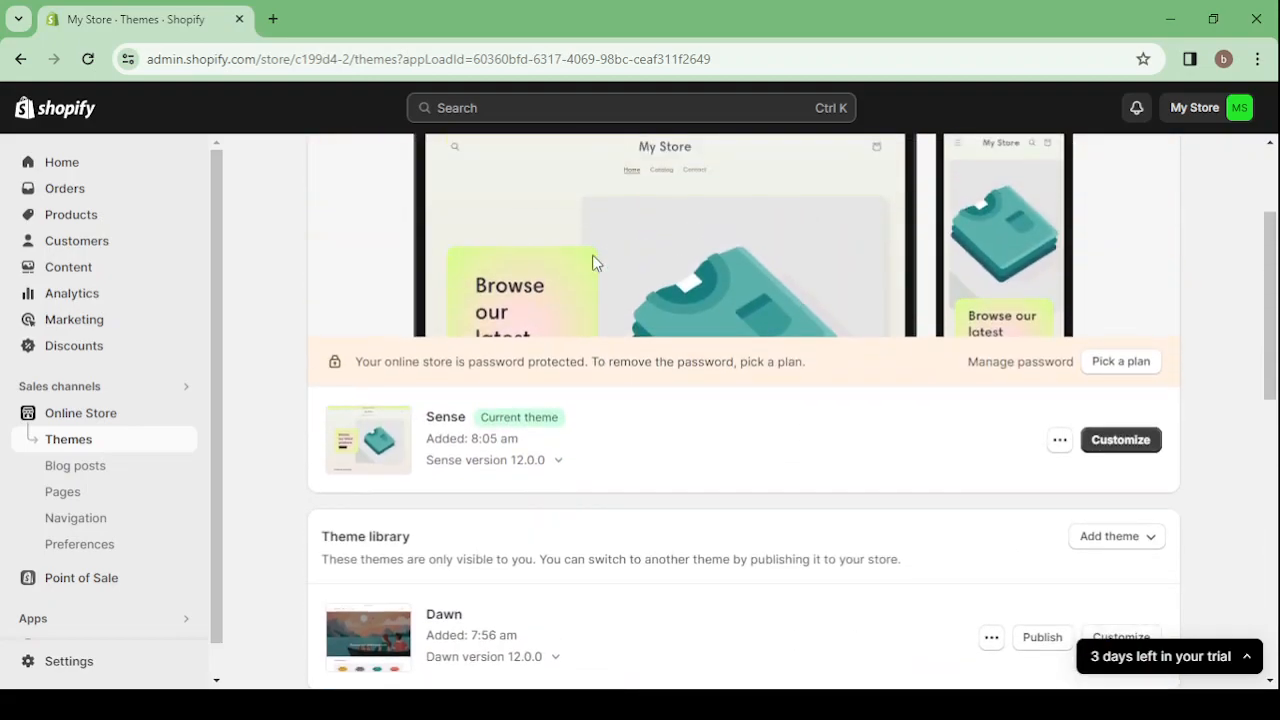
{"action": "scroll", "coordinate": [780, 450], "scroll_direction": "down", "scroll_amount": 2}
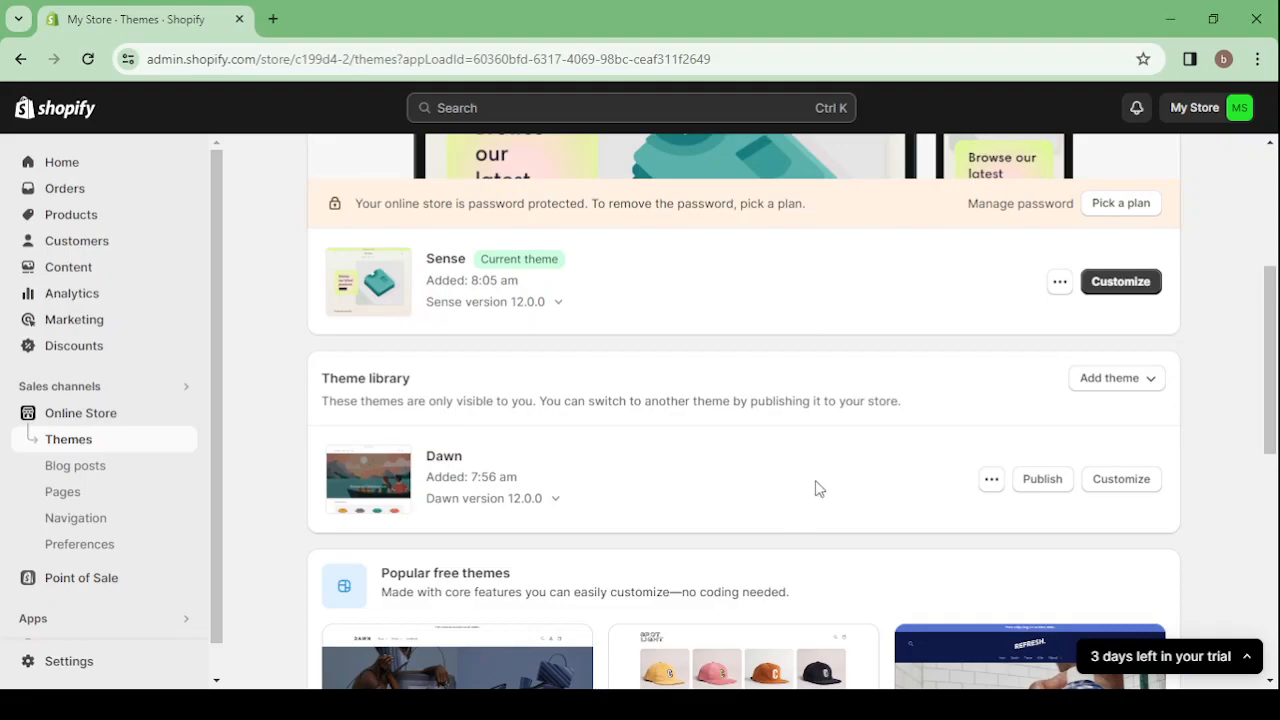
{"action": "left_click", "coordinate": [1140, 292]}
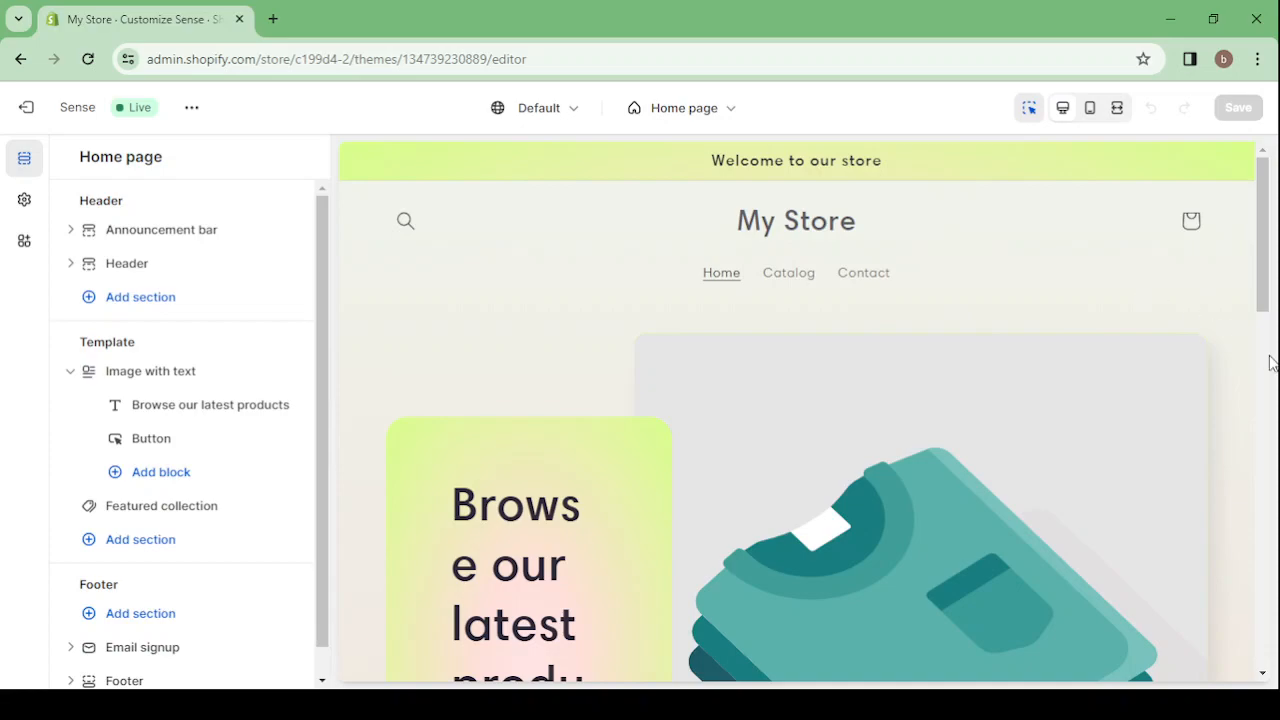
Turn on auto-rotation of announcements in the announcement bar and set them to change every 4 seconds
{"action": "left_click", "coordinate": [829, 163]}
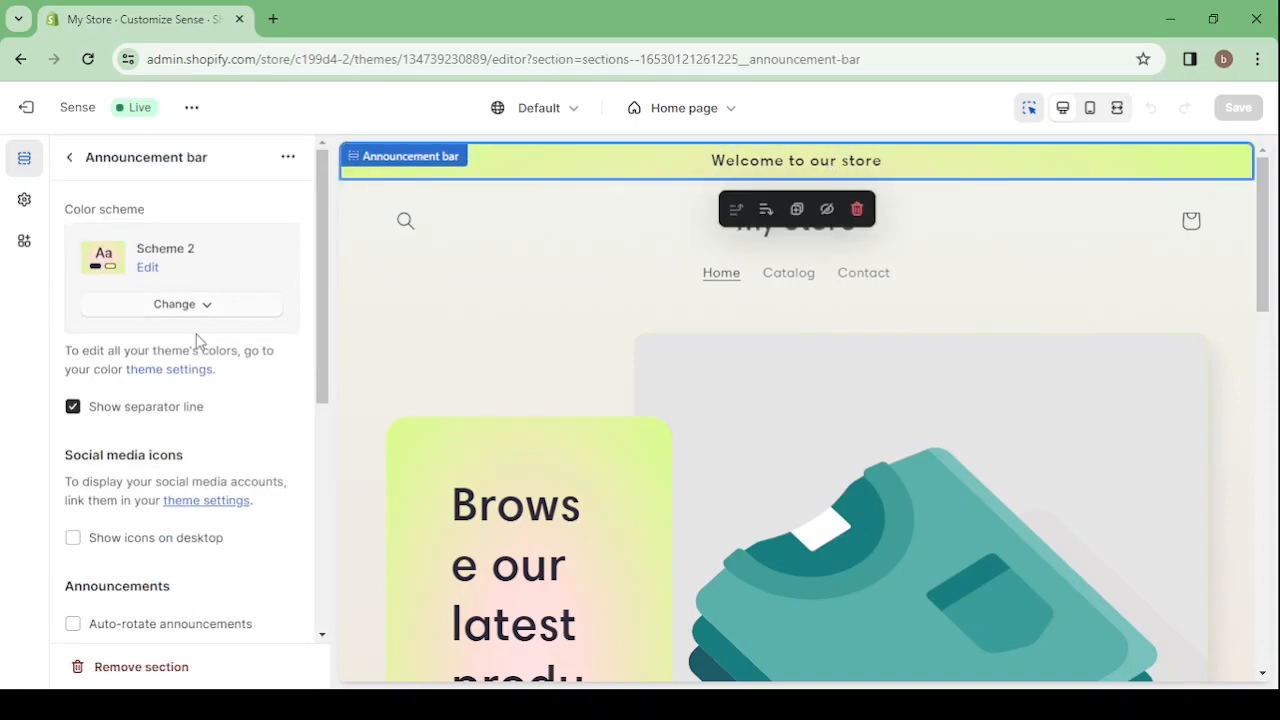
{"action": "scroll", "coordinate": [197, 342], "scroll_direction": "down", "scroll_amount": 3}
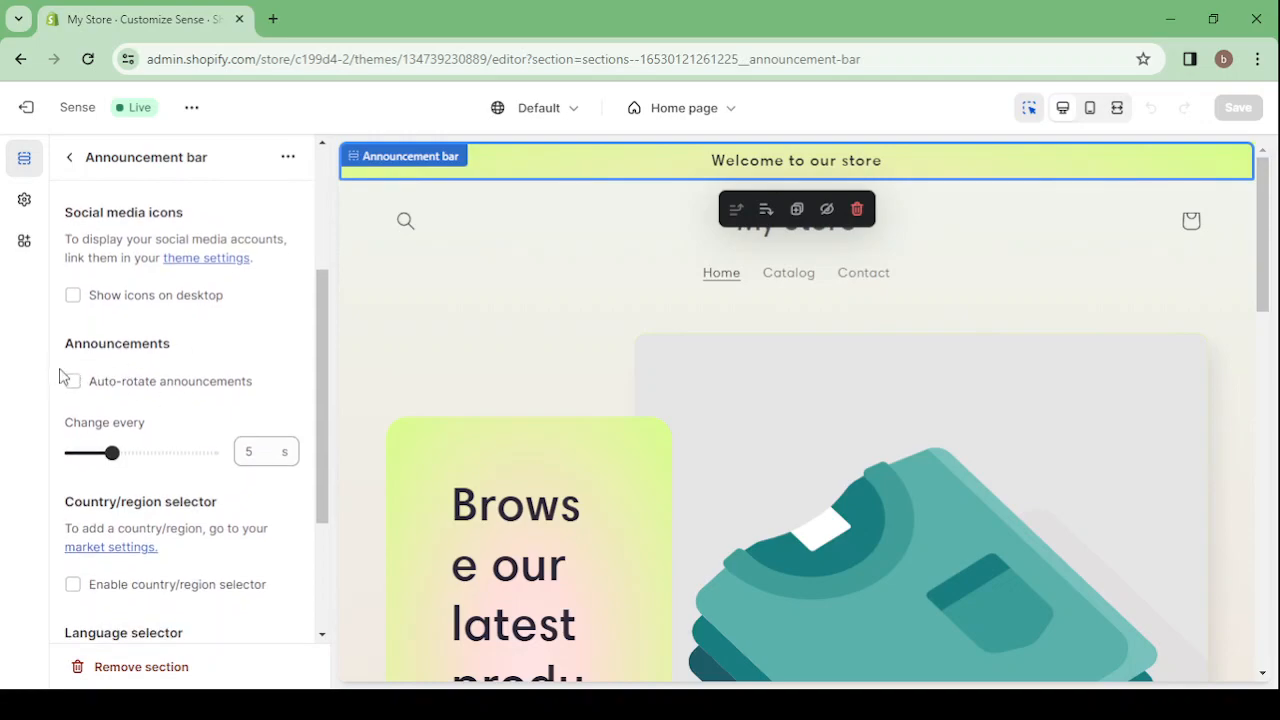
{"action": "left_click", "coordinate": [72, 381]}
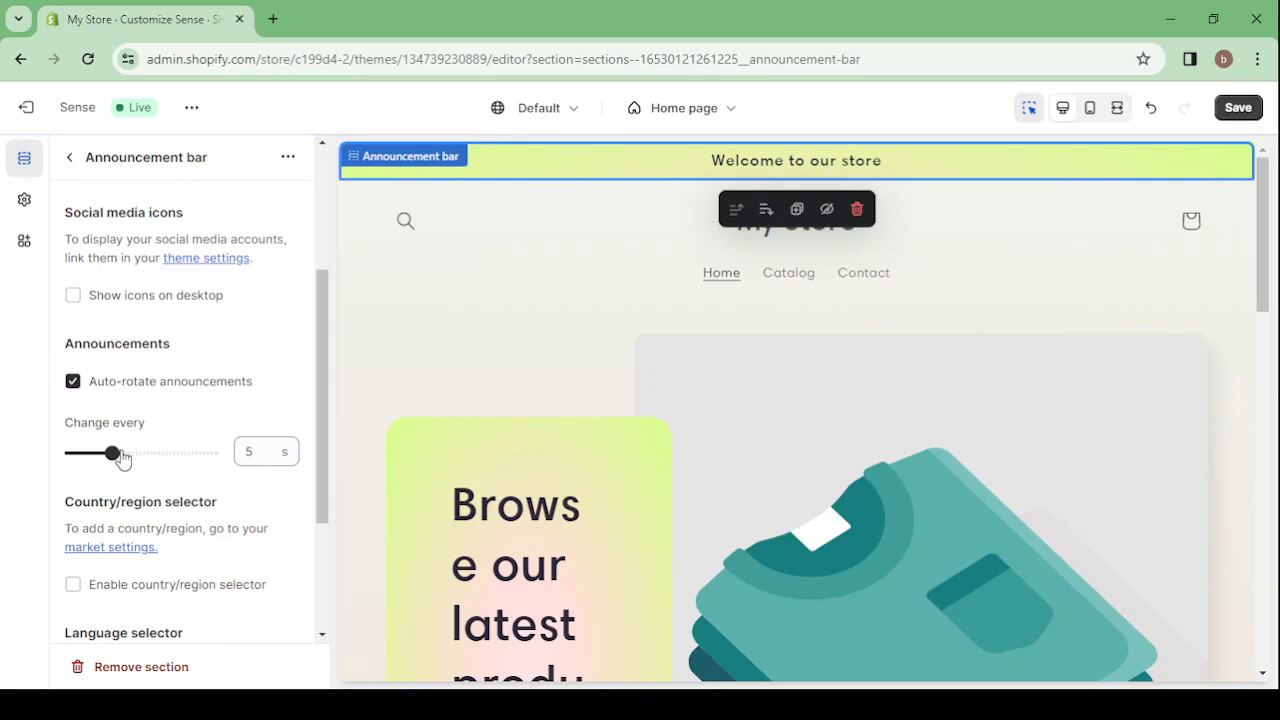
{"action": "left_click", "coordinate": [112, 452]}
{"action": "left_click_drag", "start_coordinate": [108, 450], "coordinate": [98, 448]}
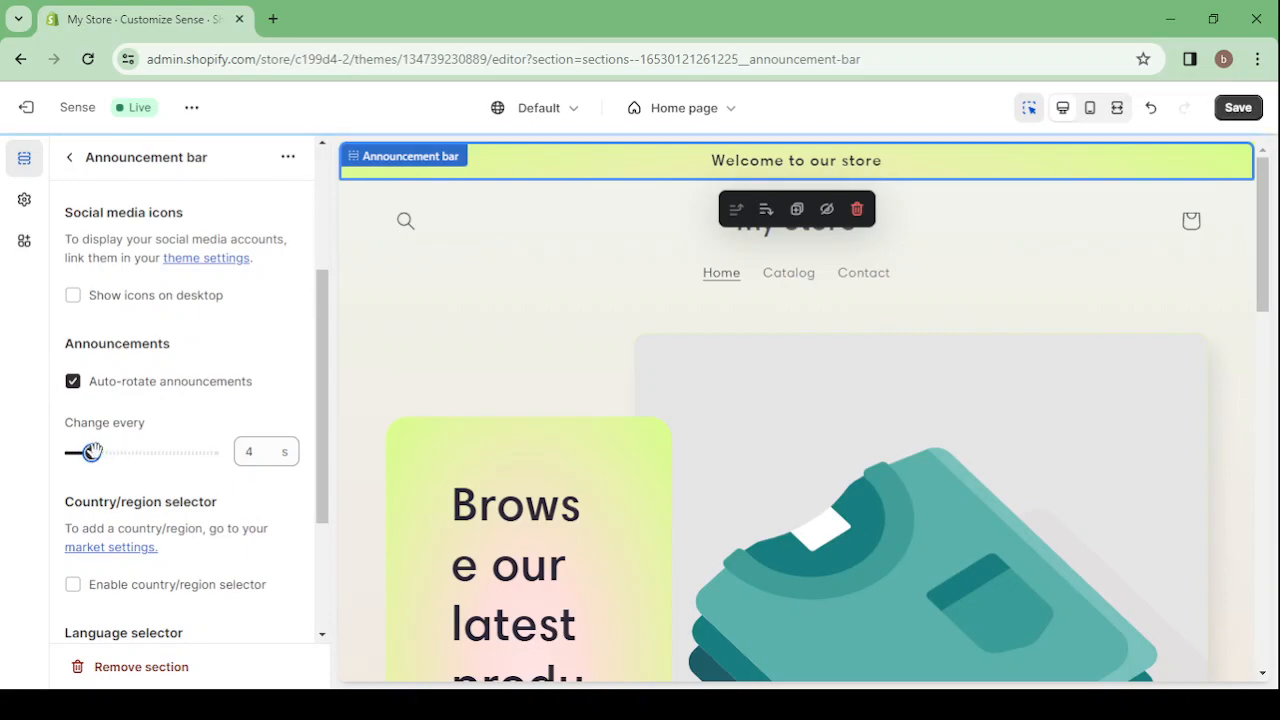
{"action": "scroll", "coordinate": [240, 422], "scroll_direction": "down", "scroll_amount": 2}
{"action": "scroll", "coordinate": [240, 422], "scroll_direction": "up", "scroll_amount": 4}
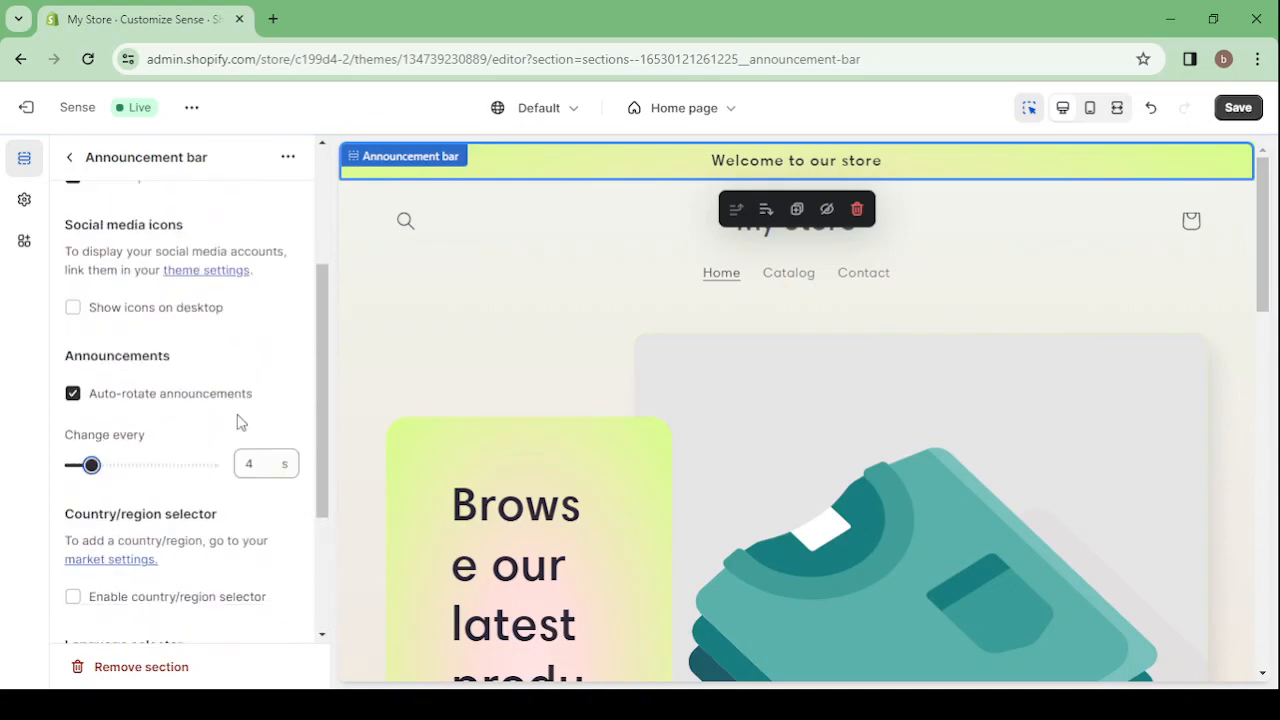
{"action": "left_click", "coordinate": [71, 163]}
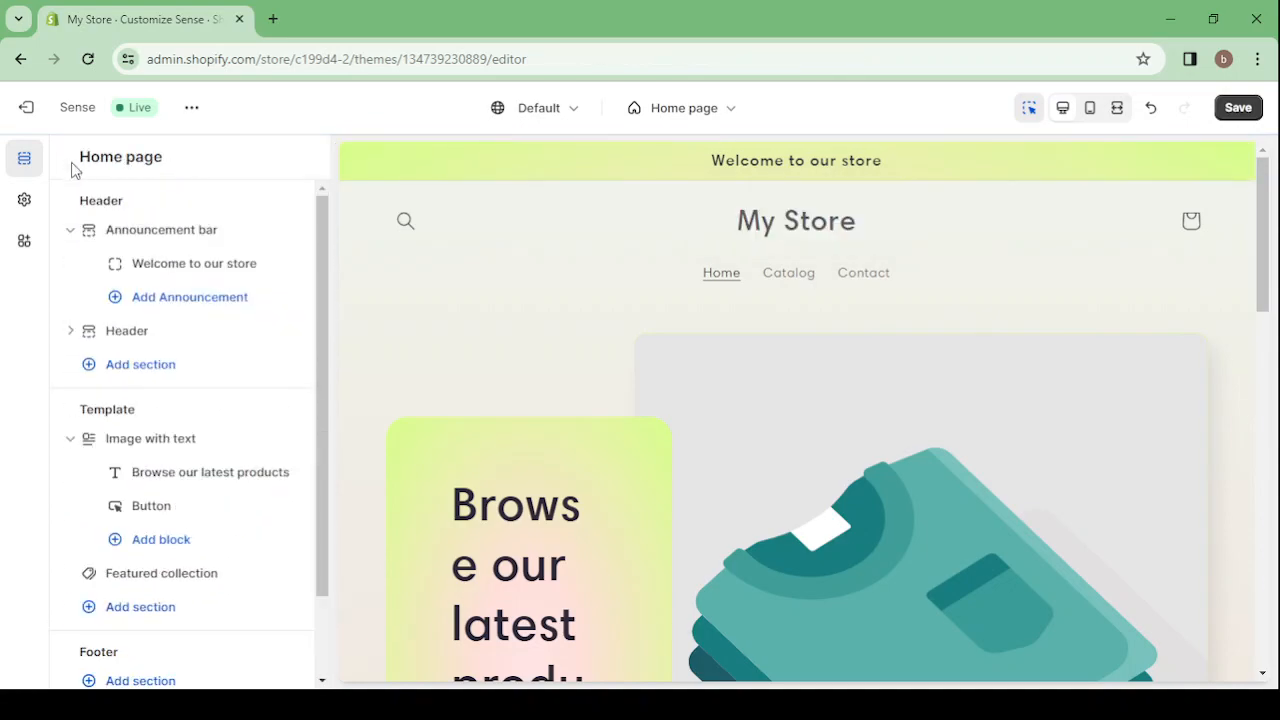
Replace the existing announcement's welcome text with "FREE SHIPPING THIS WEEK" and return to the home page's section list
{"action": "left_click", "coordinate": [215, 266]}
{"action": "left_click", "coordinate": [130, 236]}
{"action": "key", "text": "ctrl+a"}
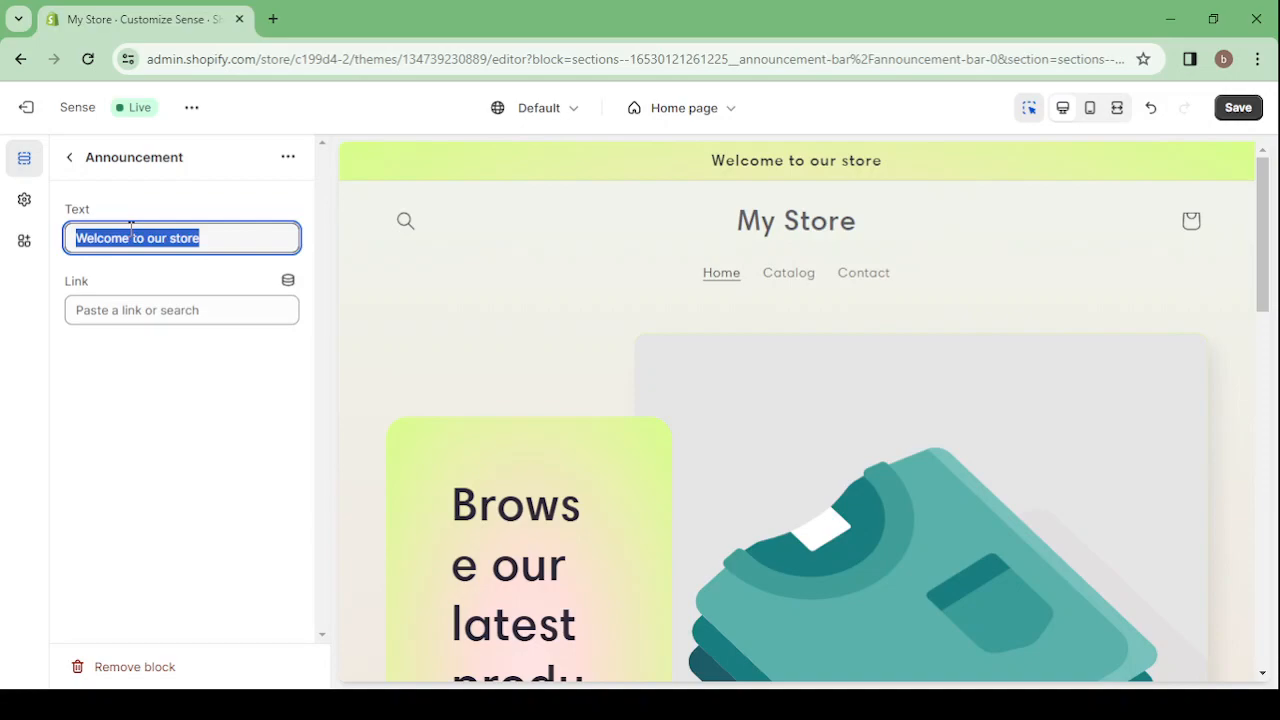
{"action": "type", "text": "FREE"}
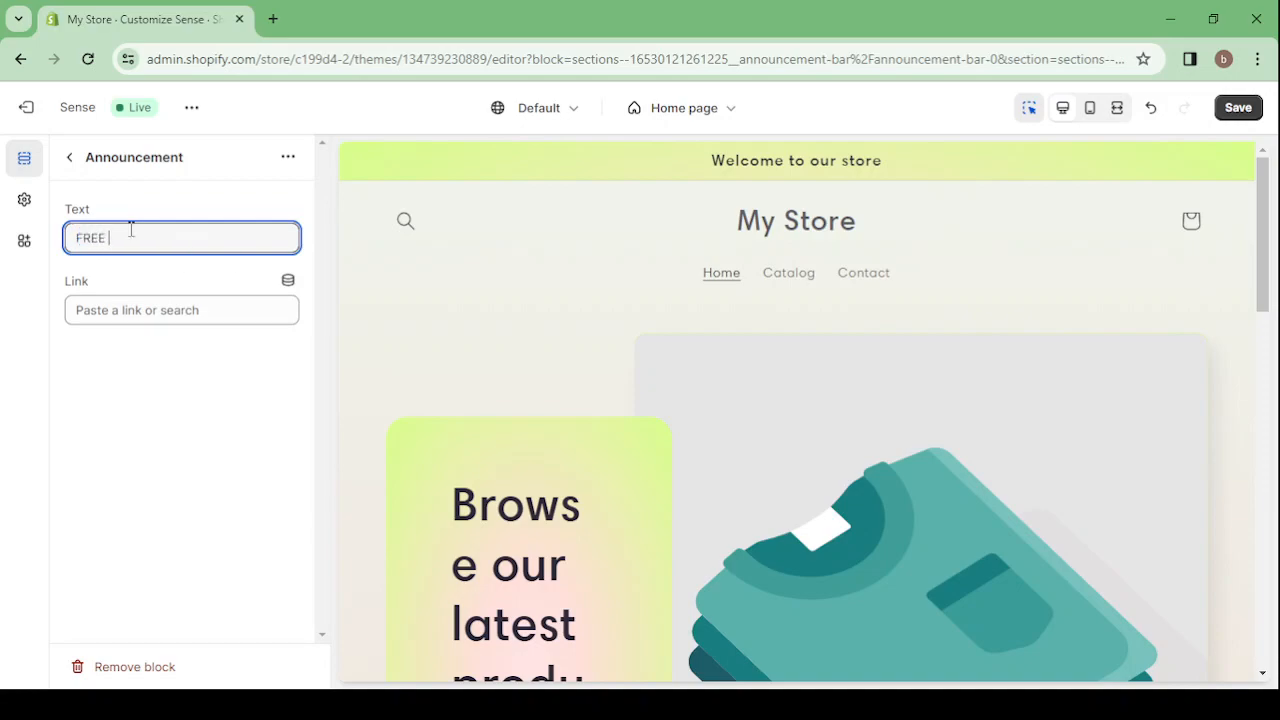
{"action": "type", "text": " SHIPPING TO"}
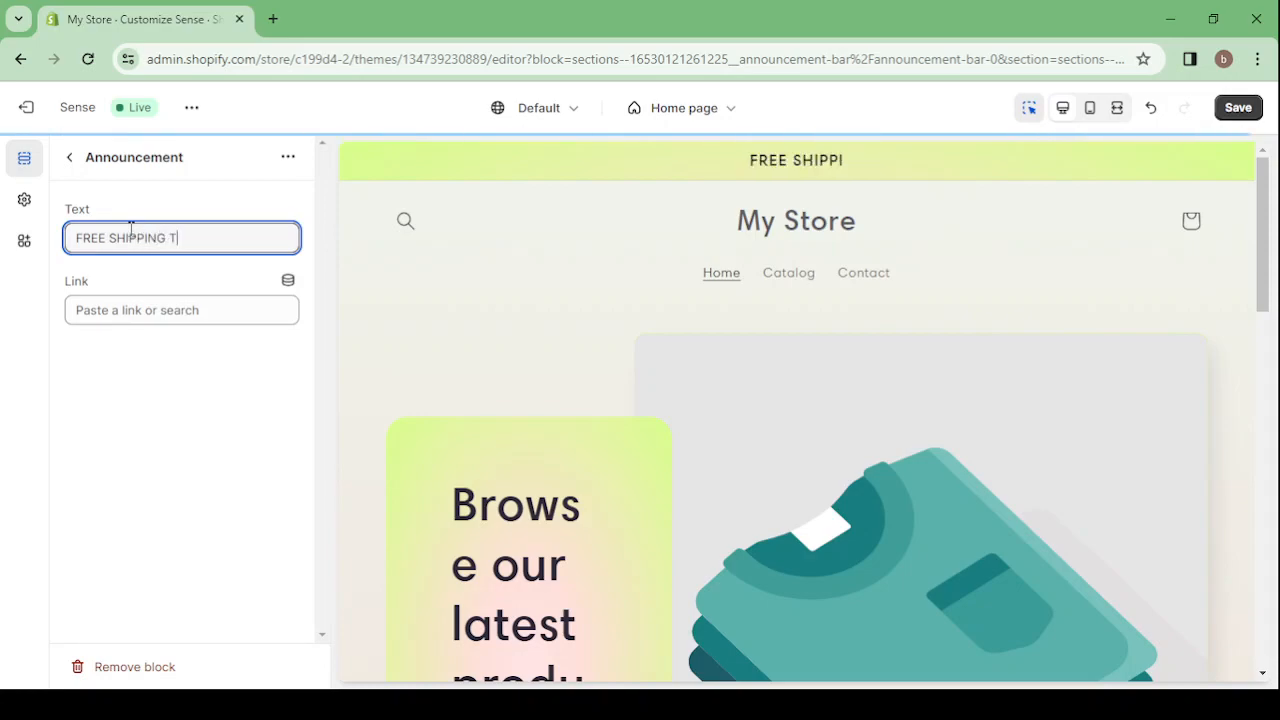
{"action": "key", "text": "BackSpace"}
{"action": "key", "text": "BackSpace"}
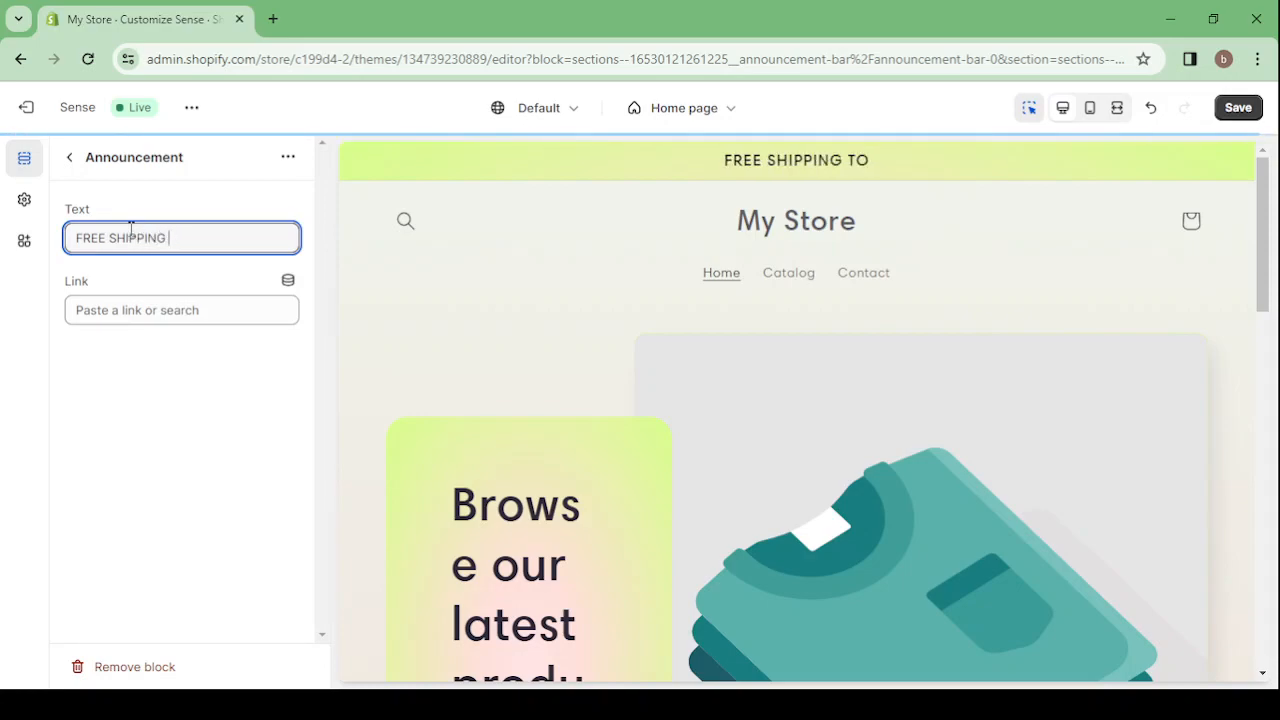
{"action": "type", "text": "THIS"}
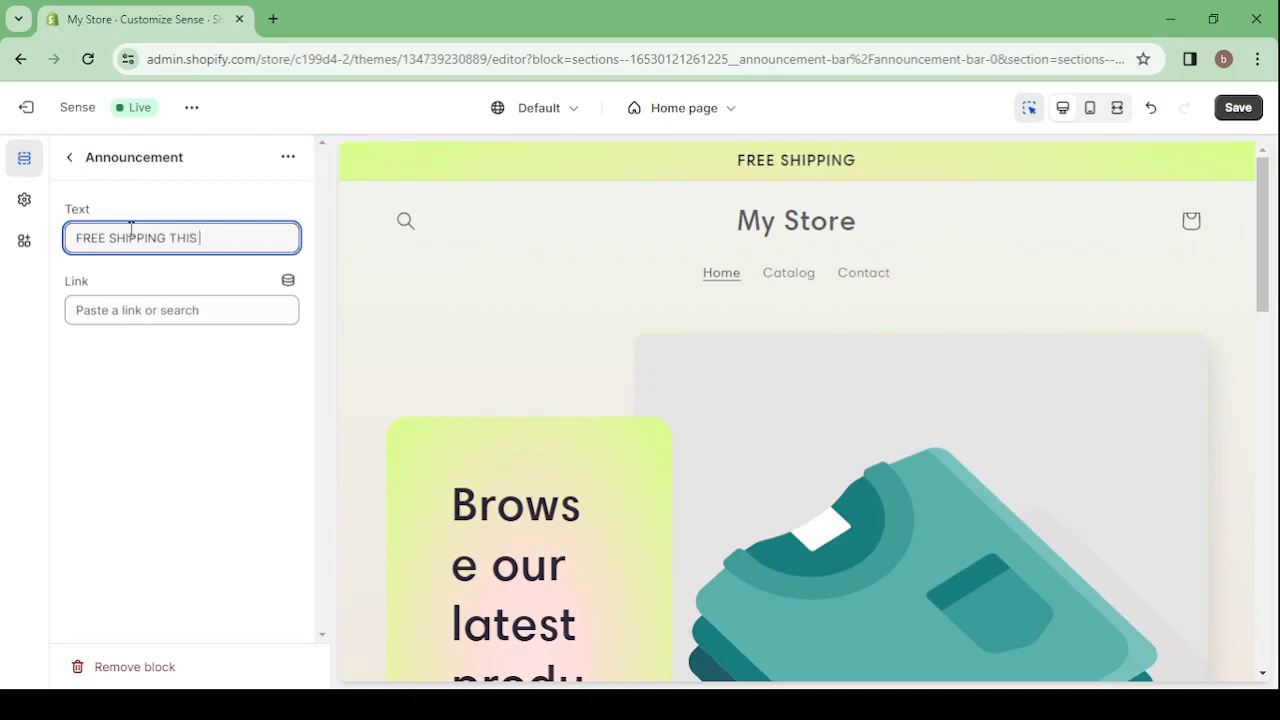
{"action": "type", "text": " WEK"}
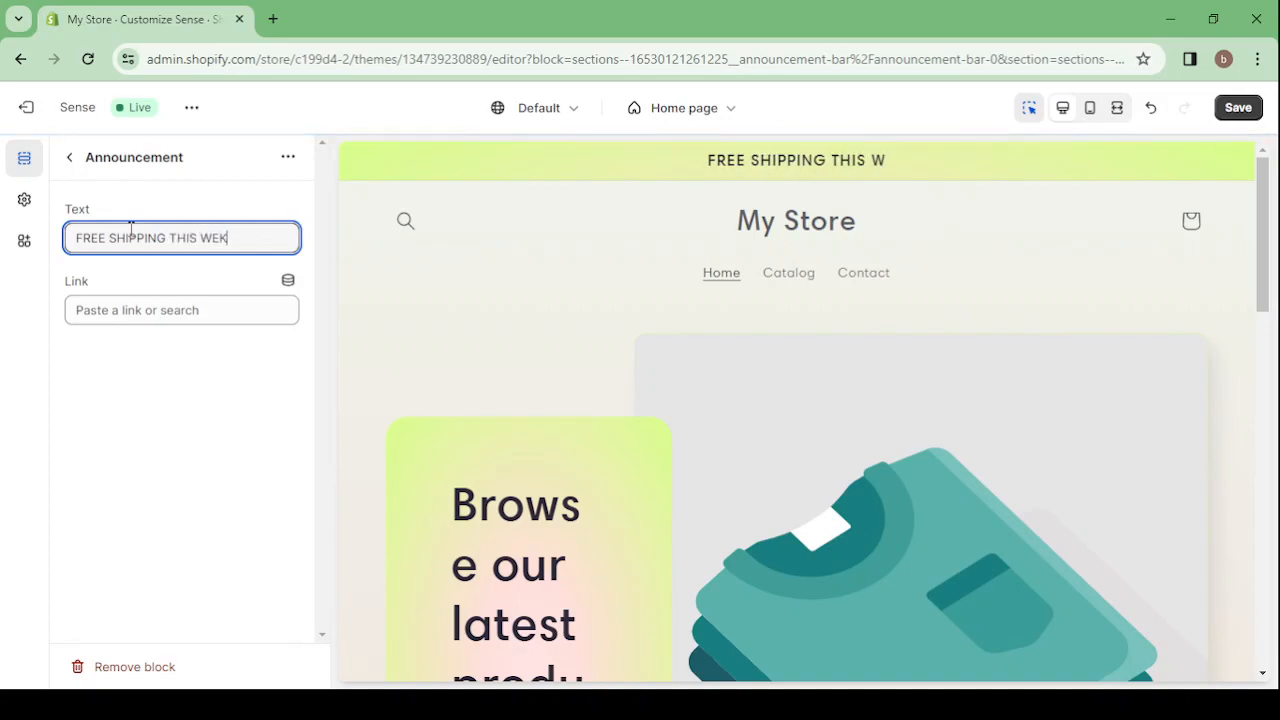
{"action": "type", "text": "EK"}
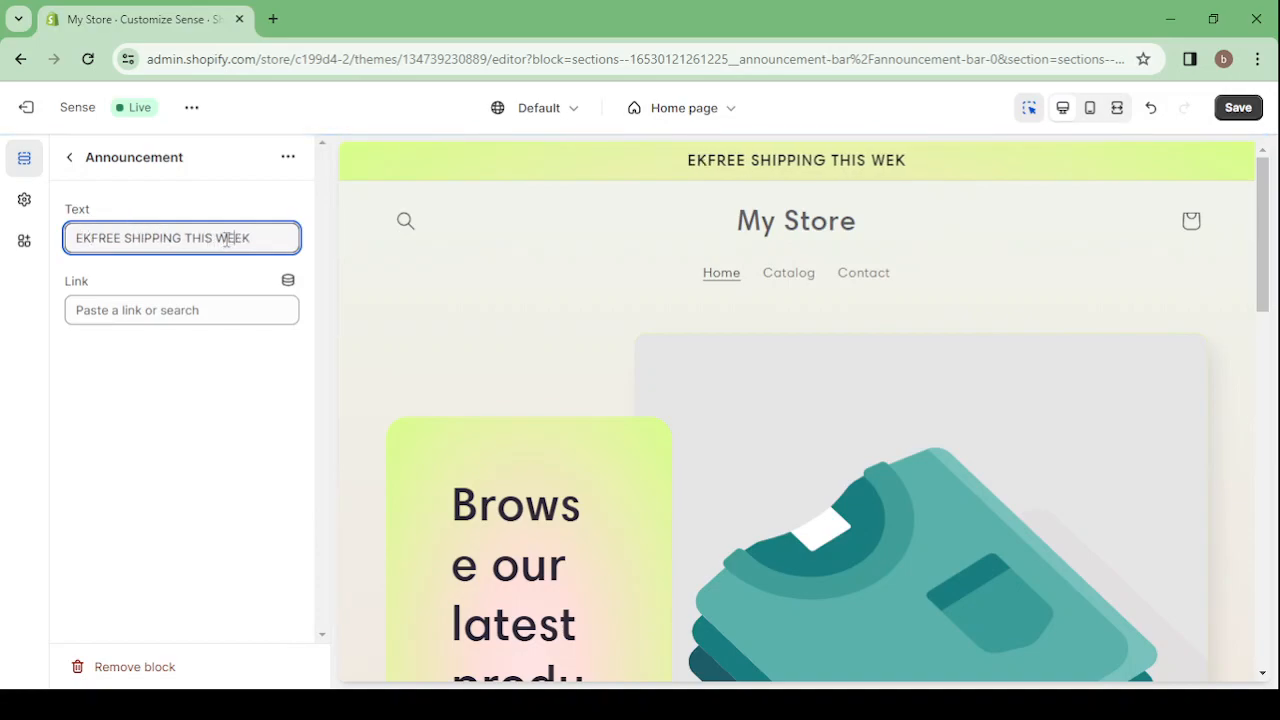
{"action": "left_click", "coordinate": [226, 238]}
{"action": "type", "text": "E"}
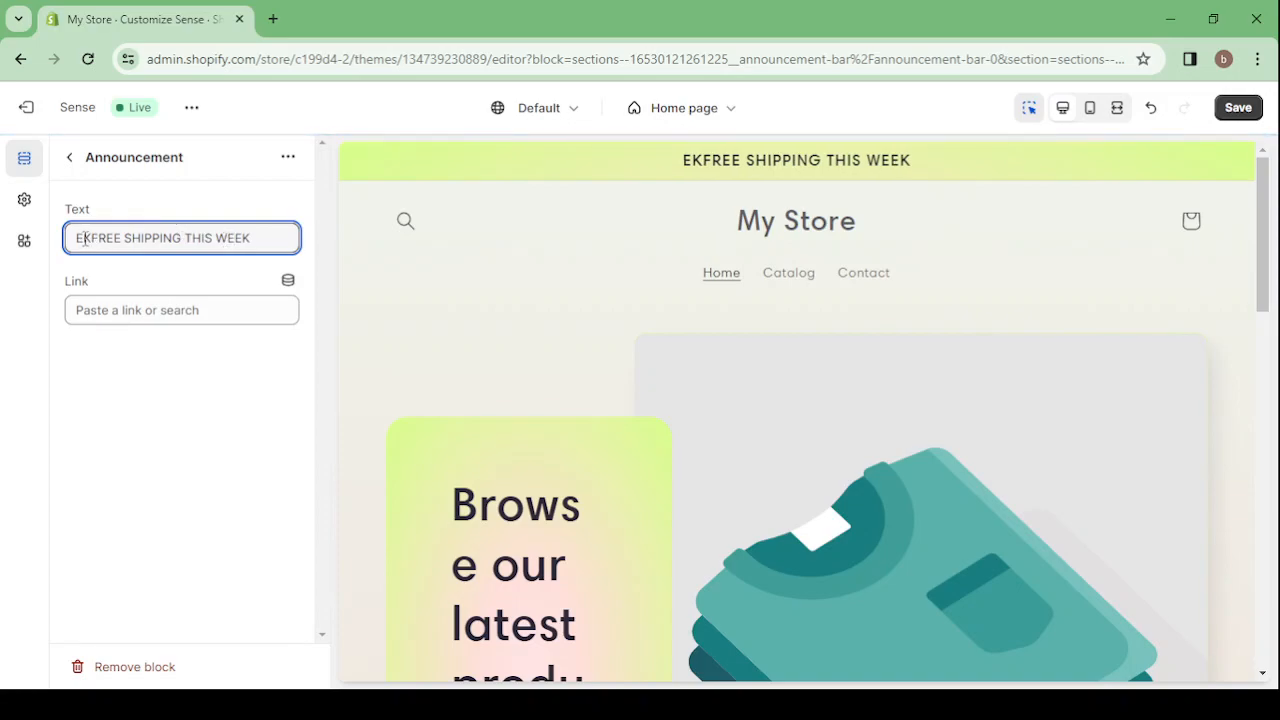
{"action": "left_click", "coordinate": [90, 238]}
{"action": "key", "text": "BackSpace"}
{"action": "key", "text": "BackSpace"}
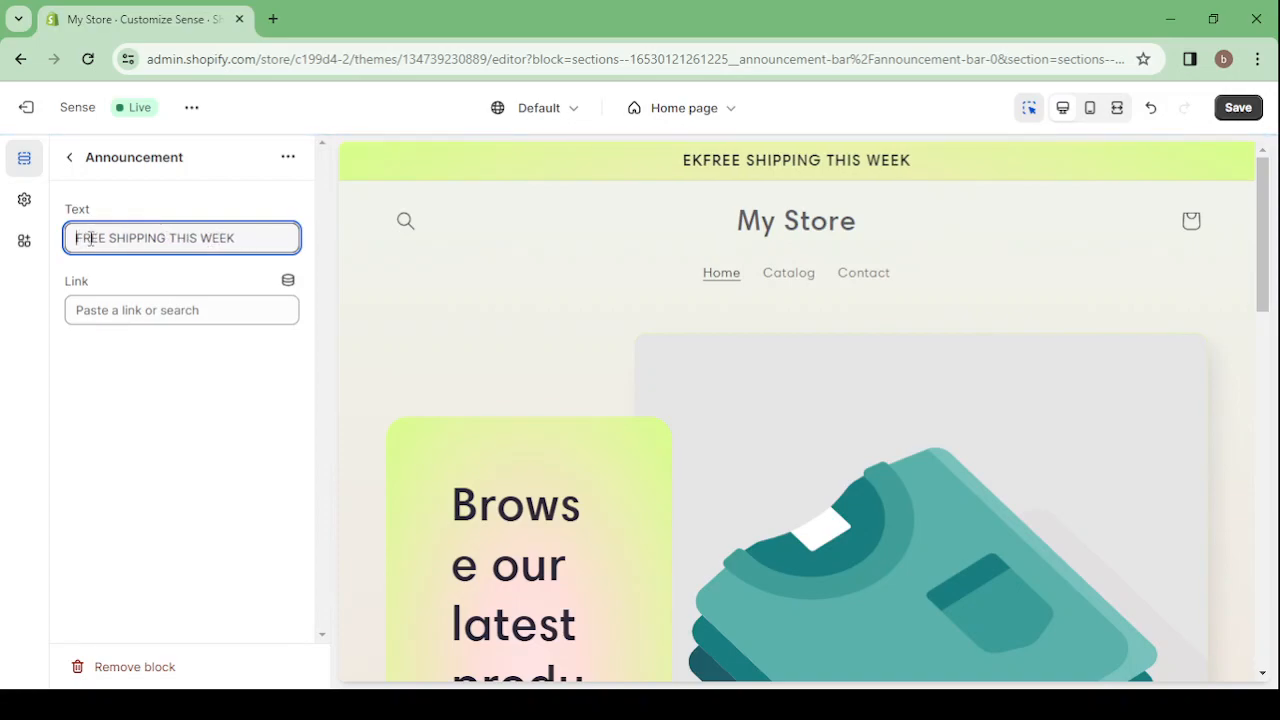
{"action": "left_click", "coordinate": [72, 160]}
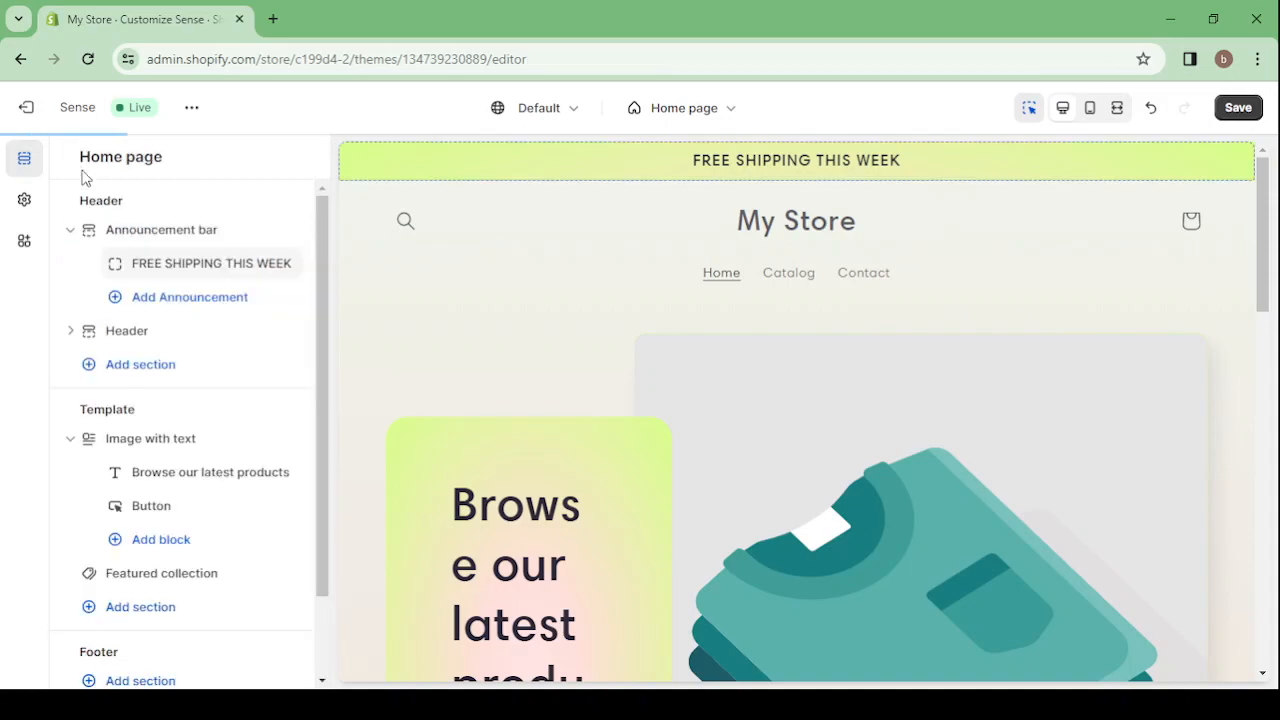
Add a second announcement reading "50% OFF TODAY ONLY" to the announcement bar, and collapse the bar in the section list
{"action": "left_click", "coordinate": [185, 309]}
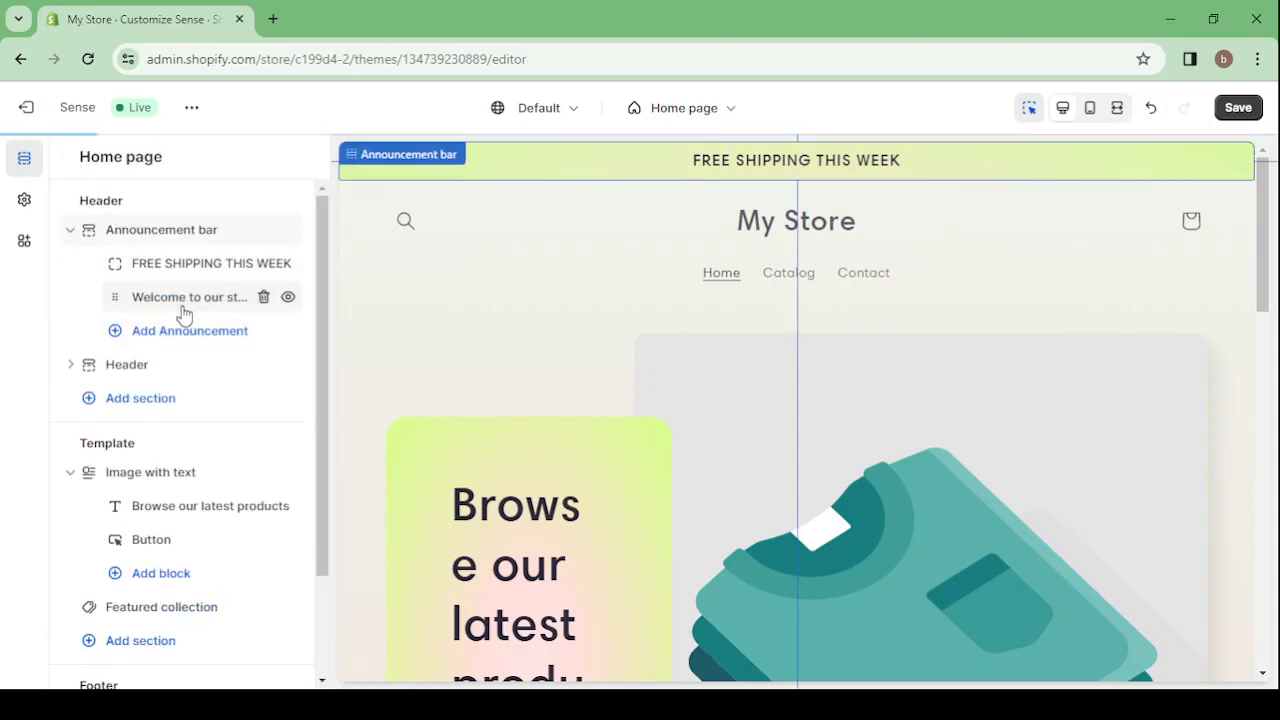
{"action": "left_click", "coordinate": [189, 300]}
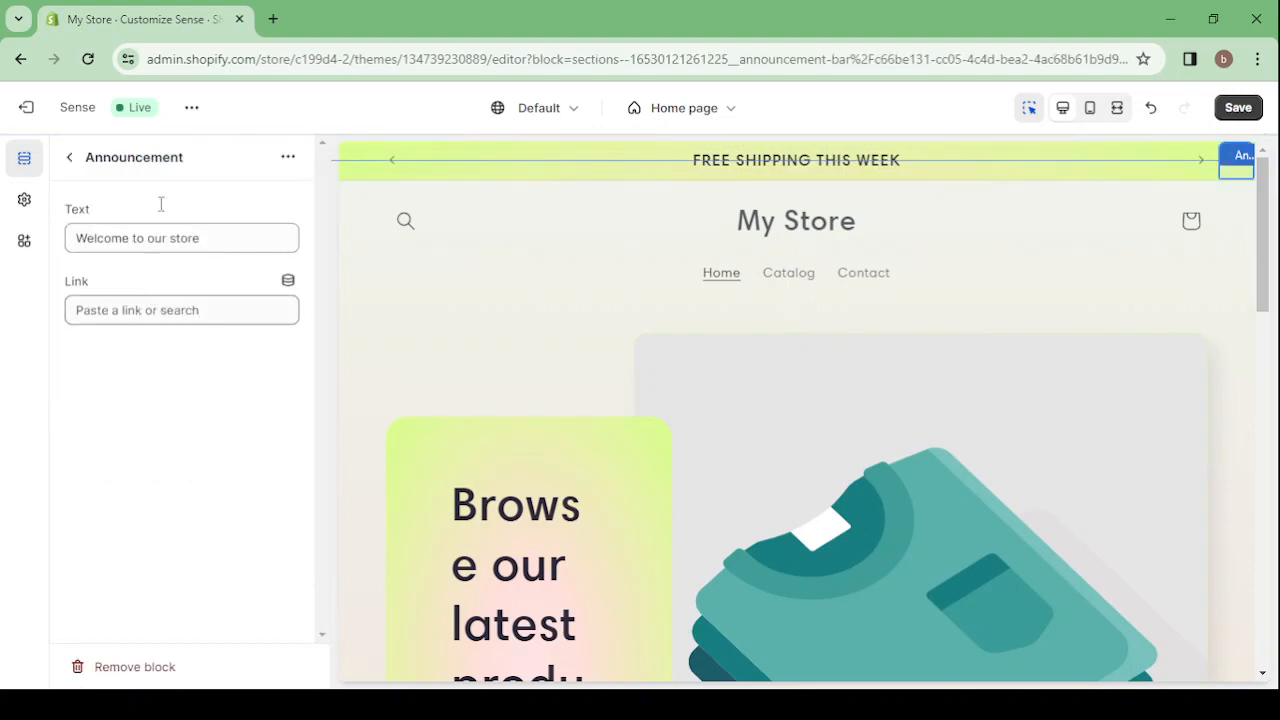
{"action": "triple_click", "coordinate": [135, 240]}
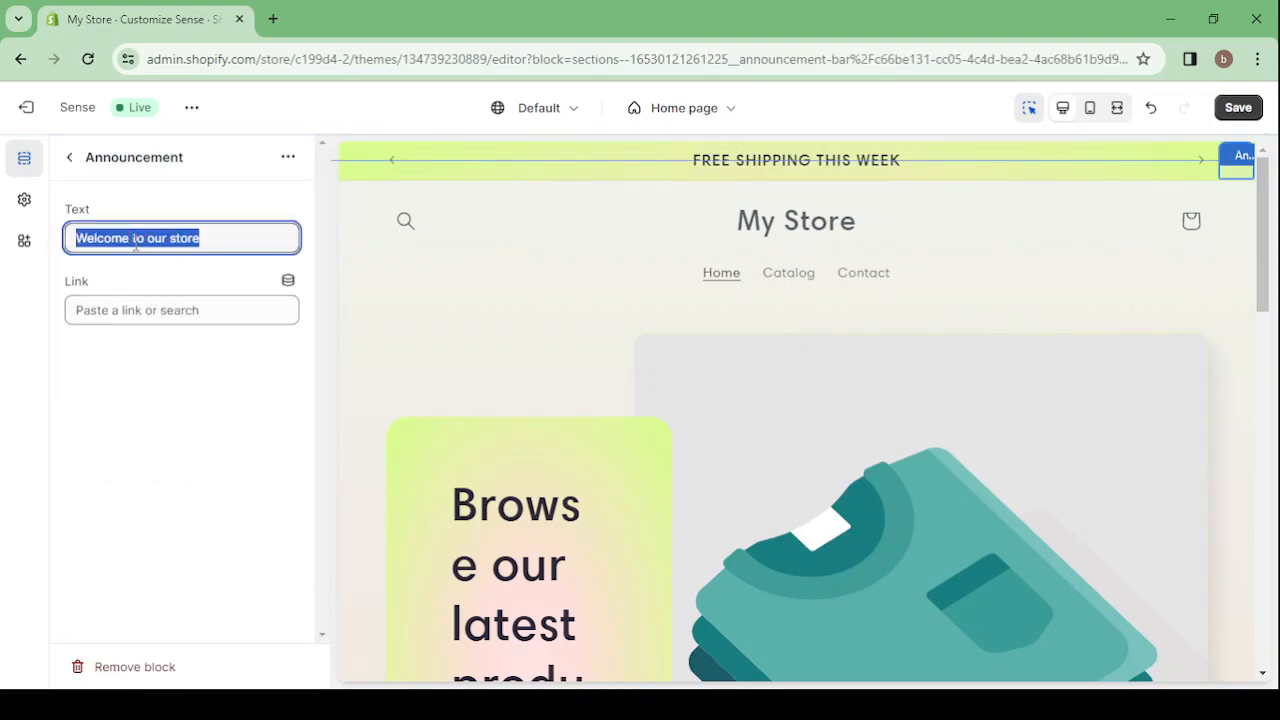
{"action": "type", "text": "5"}
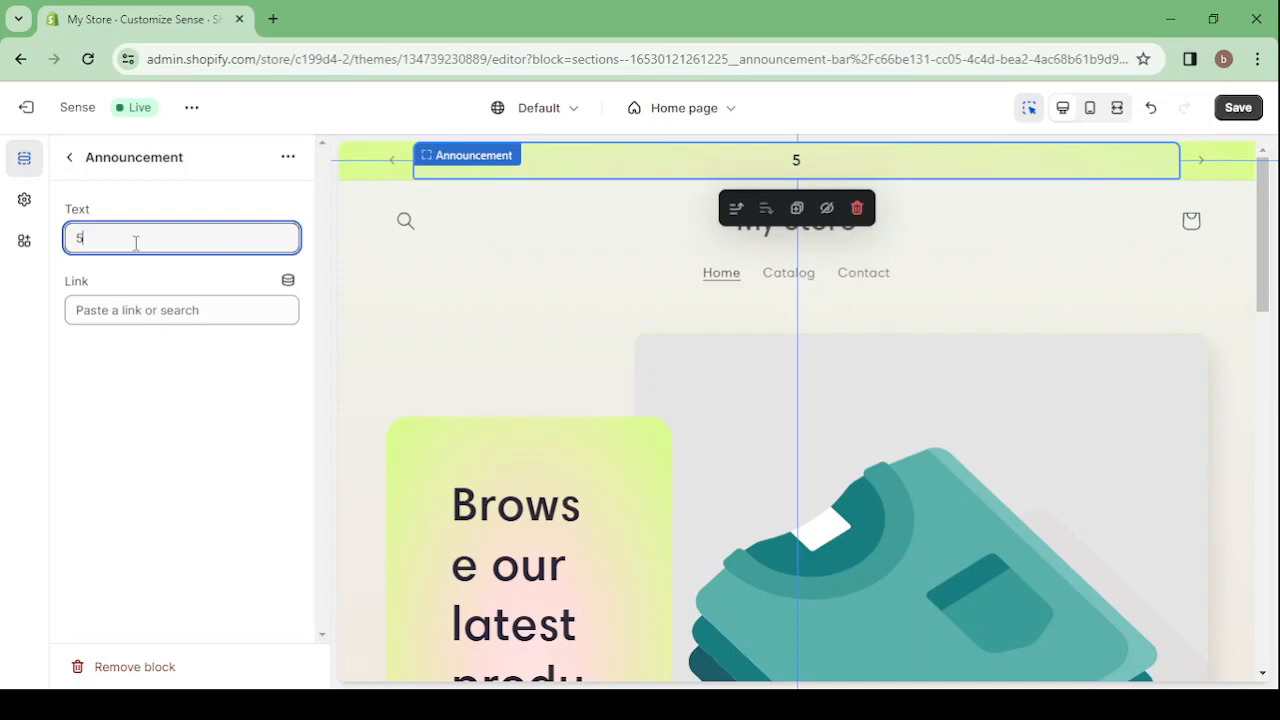
{"action": "type", "text": "0% OFF"}
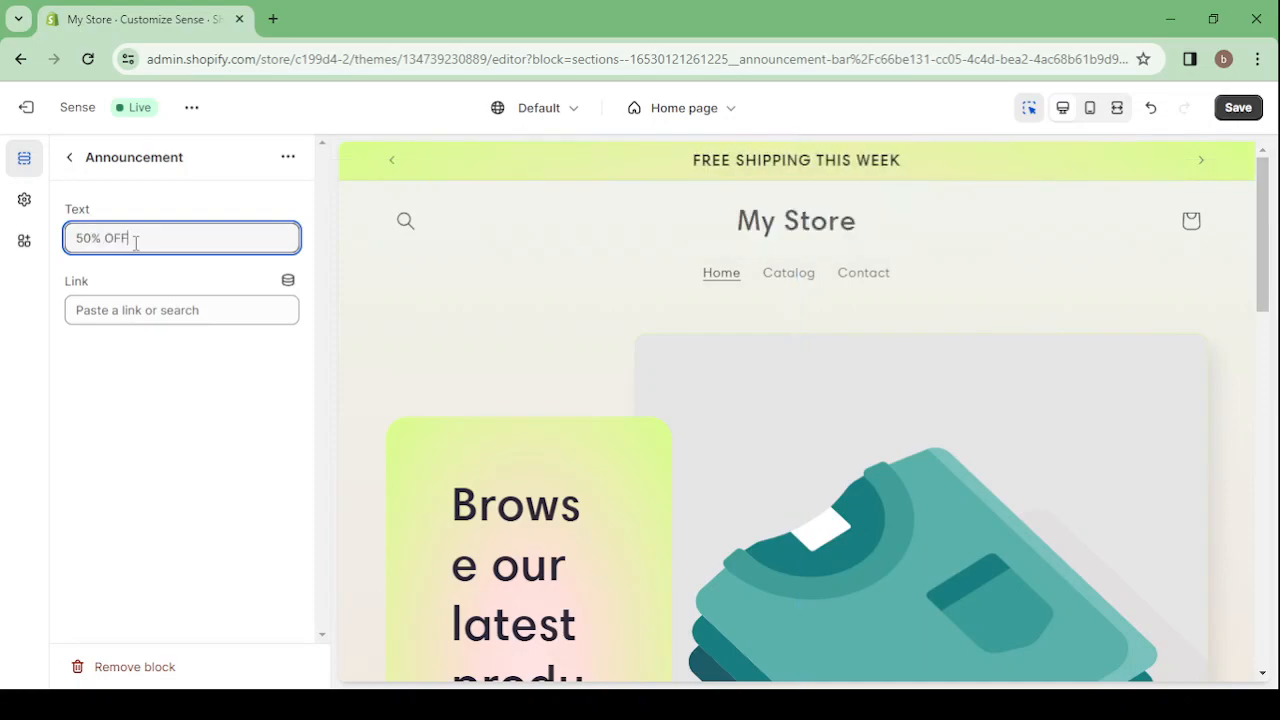
{"action": "type", "text": " TODAYONLY"}
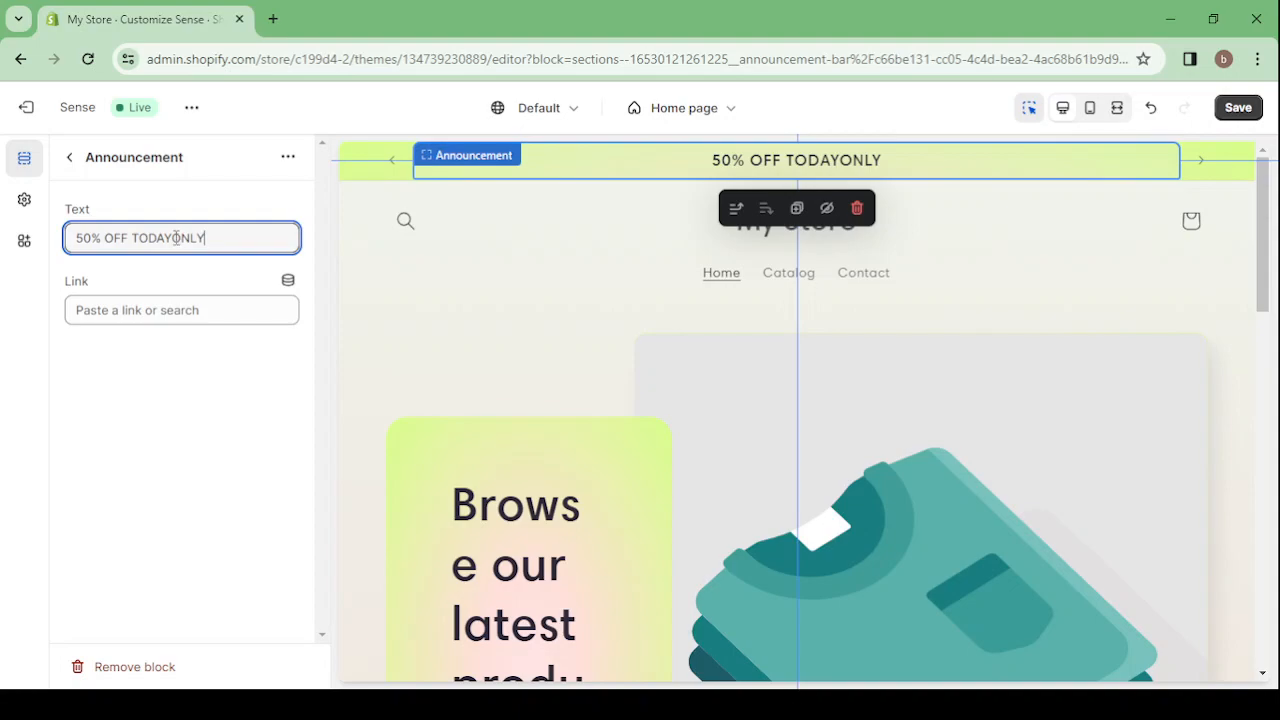
{"action": "left_click", "coordinate": [175, 238]}
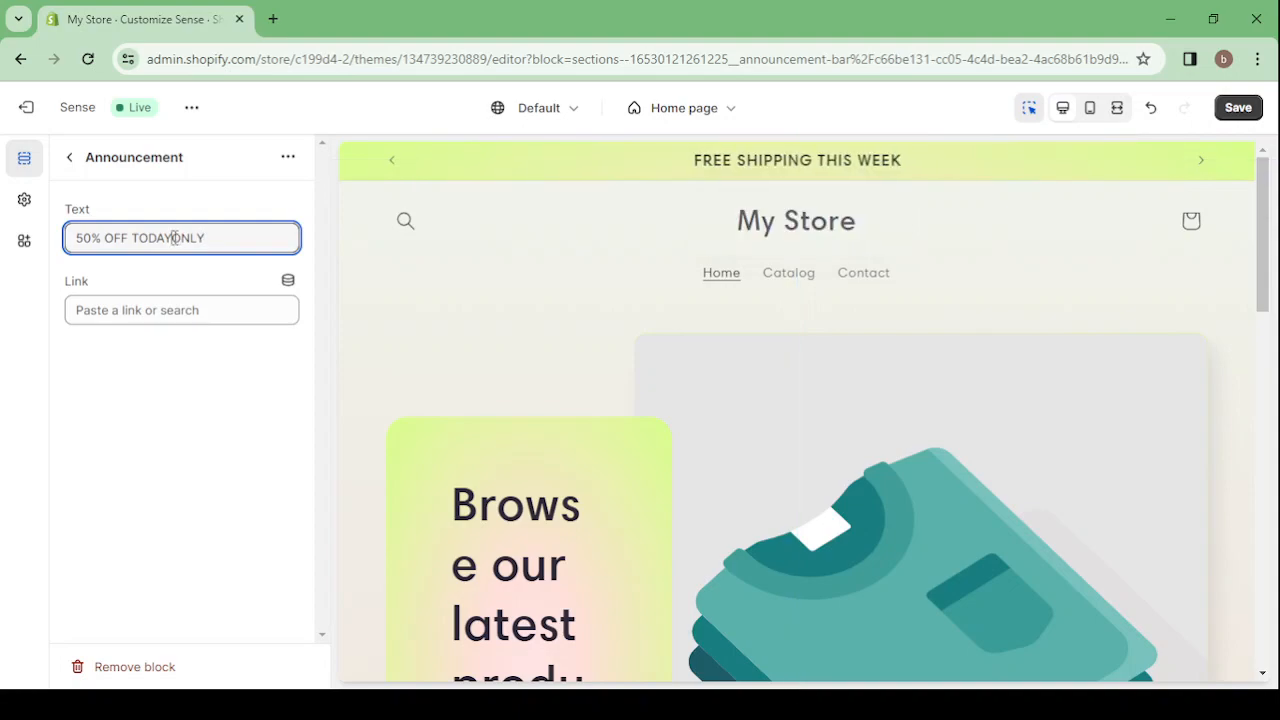
{"action": "left_click", "coordinate": [69, 157]}
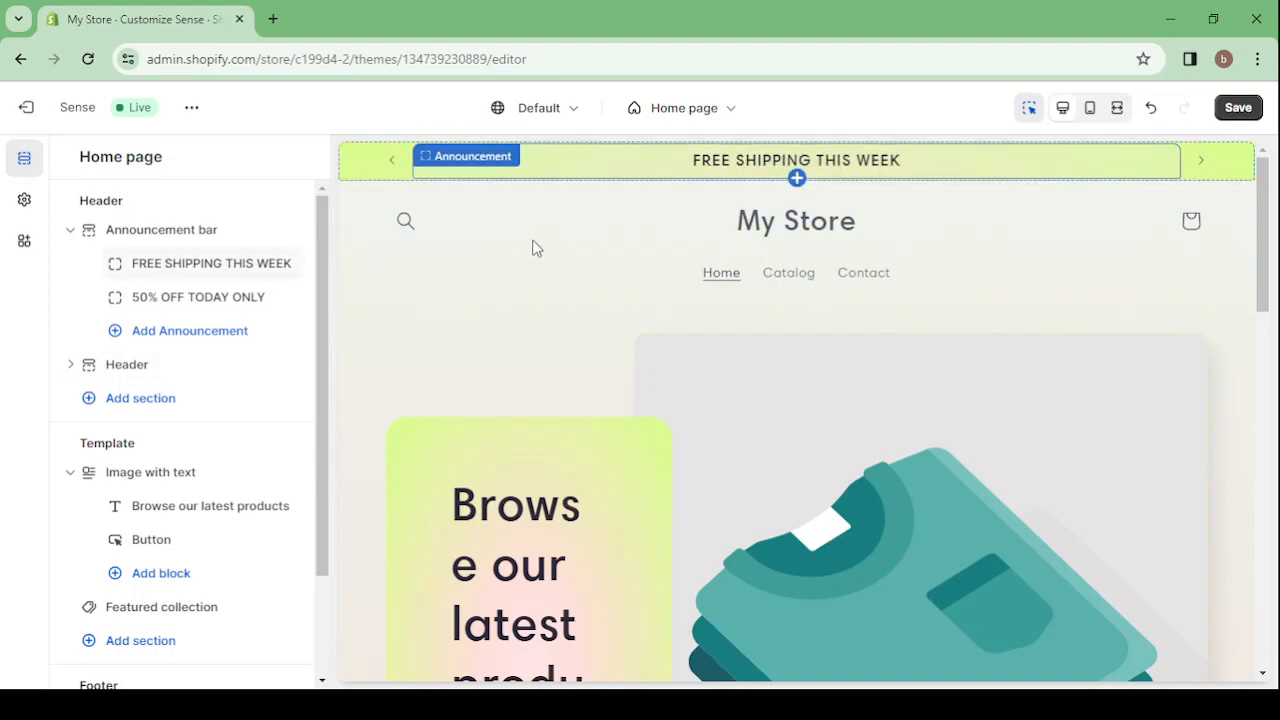
{"action": "left_click", "coordinate": [70, 234]}
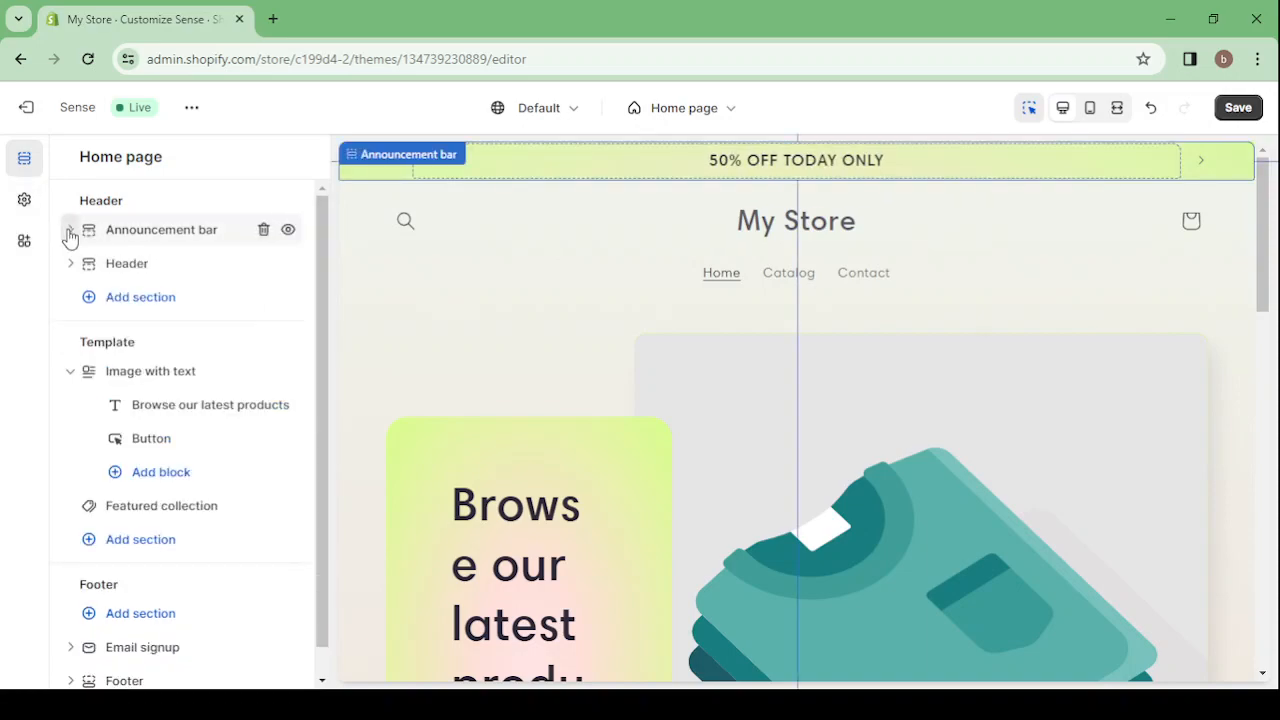
Set the header's desktop logo position to Middle left
{"action": "left_click", "coordinate": [635, 228]}
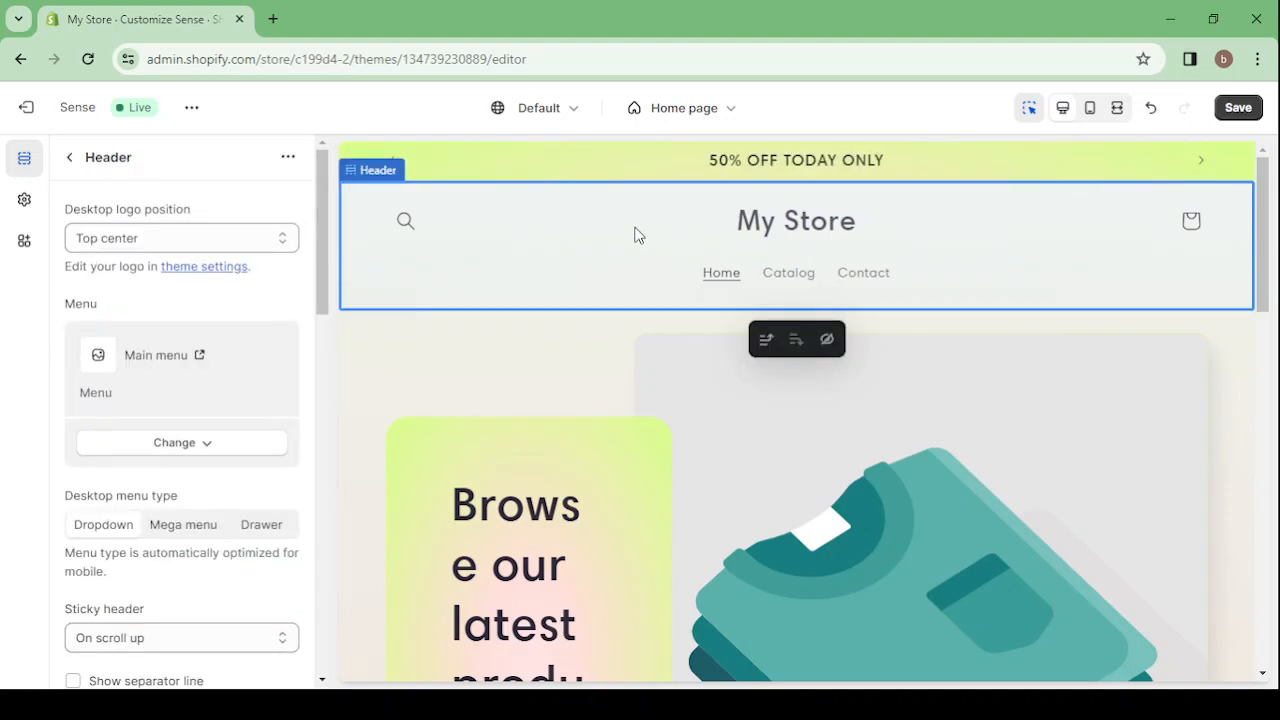
{"action": "left_click", "coordinate": [140, 248]}
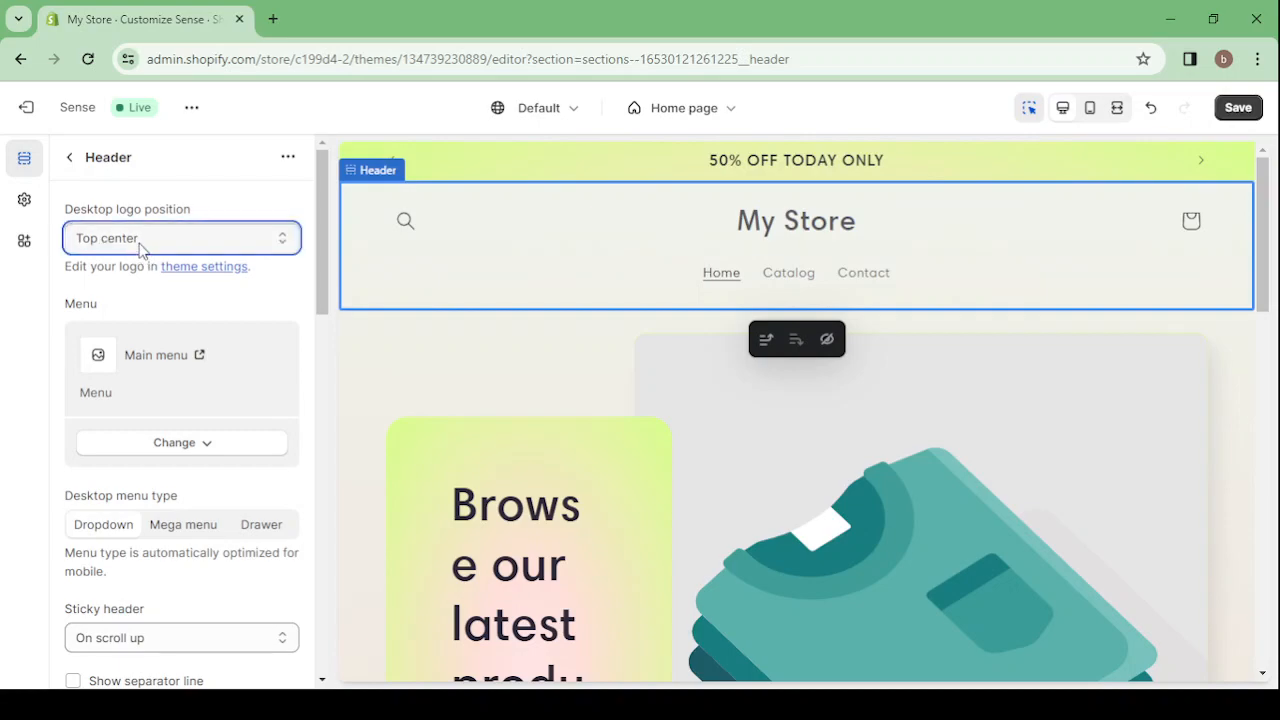
{"action": "left_click", "coordinate": [158, 296]}
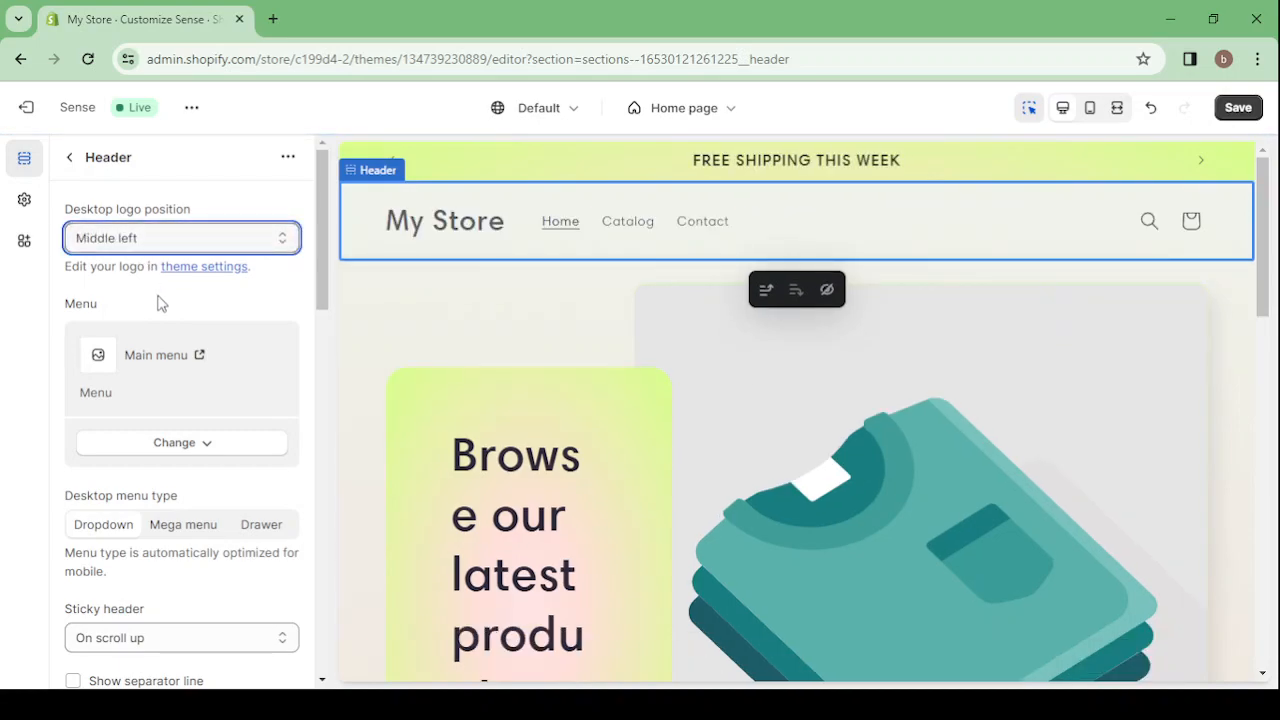
Browse the free image collections for the logo in the theme settings and open the Home & Furniture collection
{"action": "left_click", "coordinate": [24, 199]}
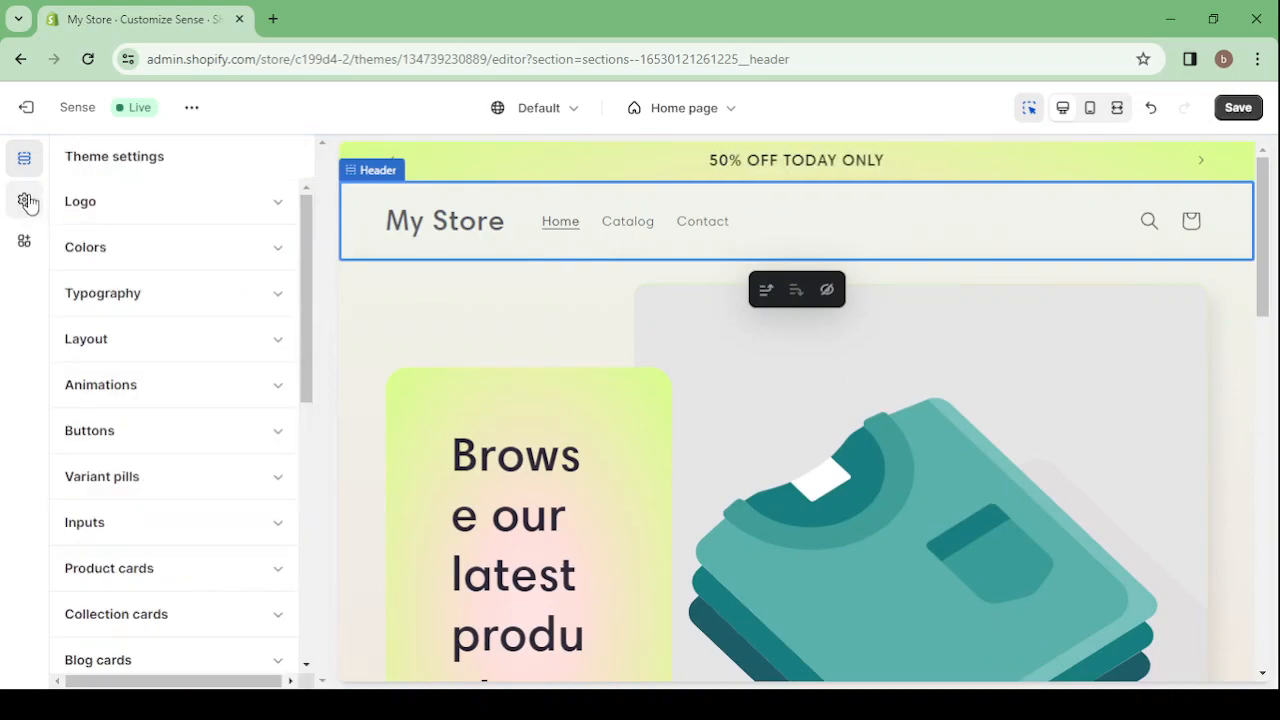
{"action": "left_click", "coordinate": [228, 211]}
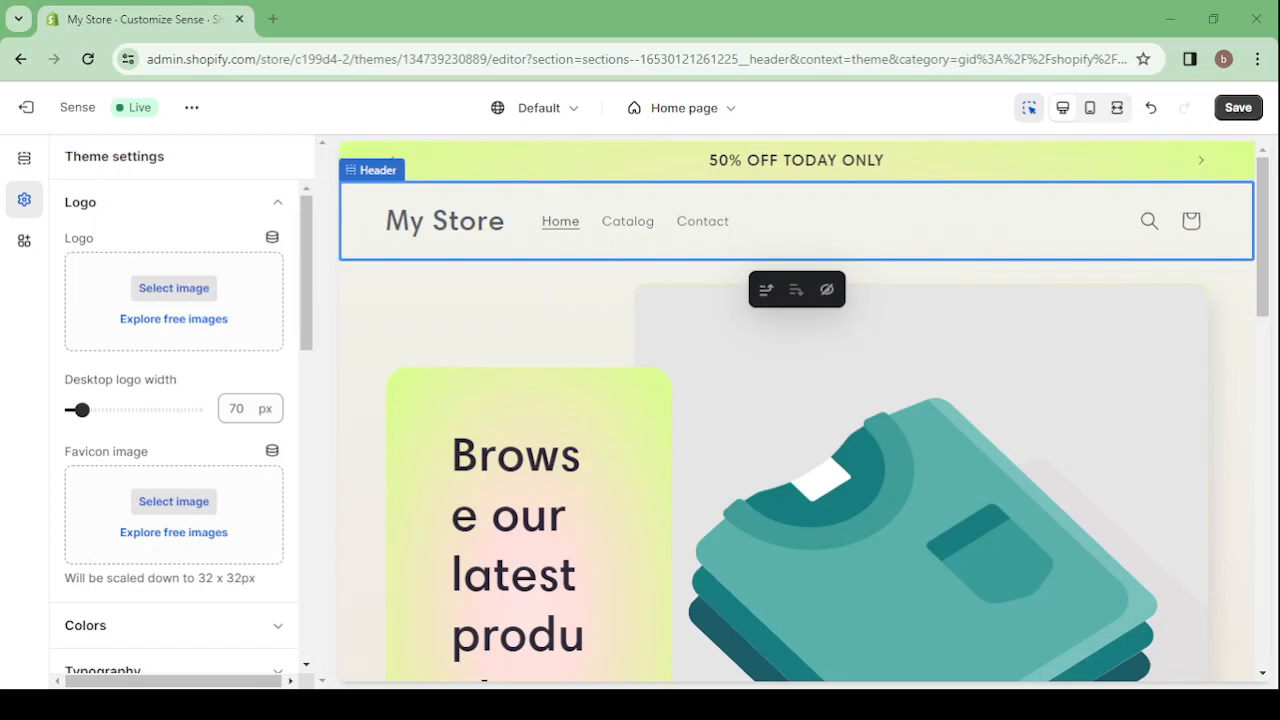
{"action": "left_click", "coordinate": [174, 319]}
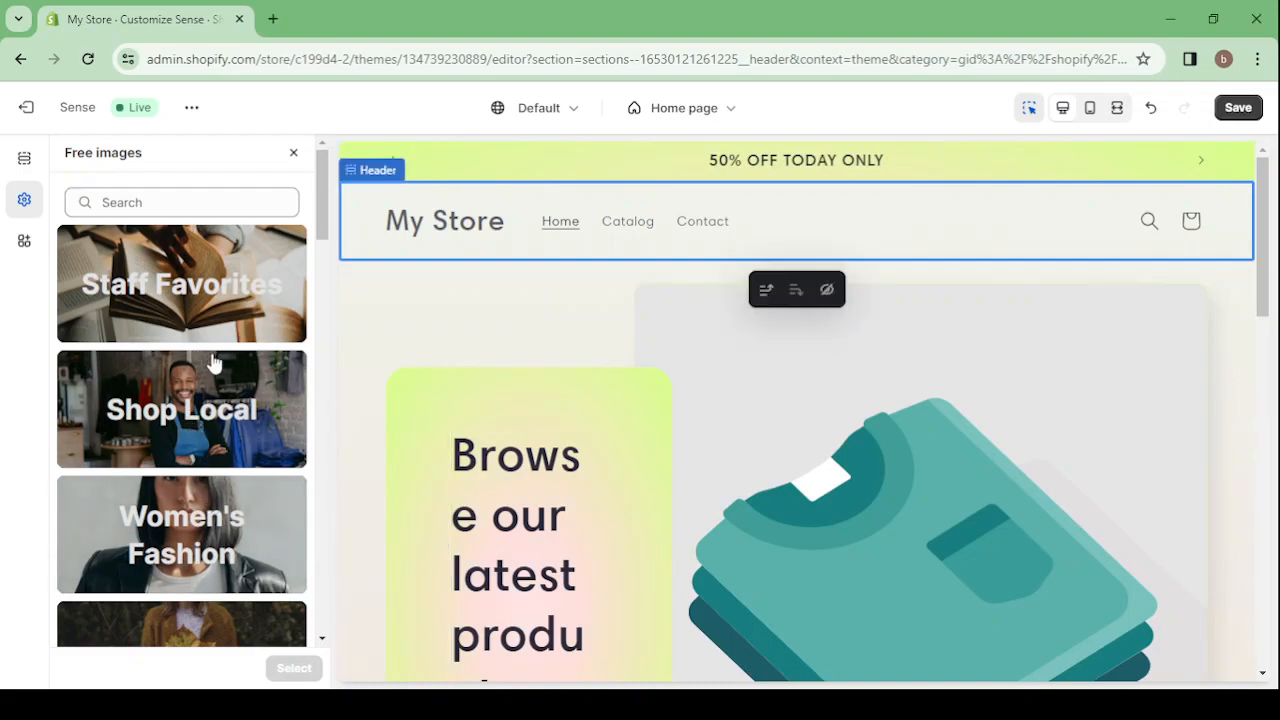
{"action": "scroll", "coordinate": [213, 363], "scroll_direction": "down", "scroll_amount": 6}
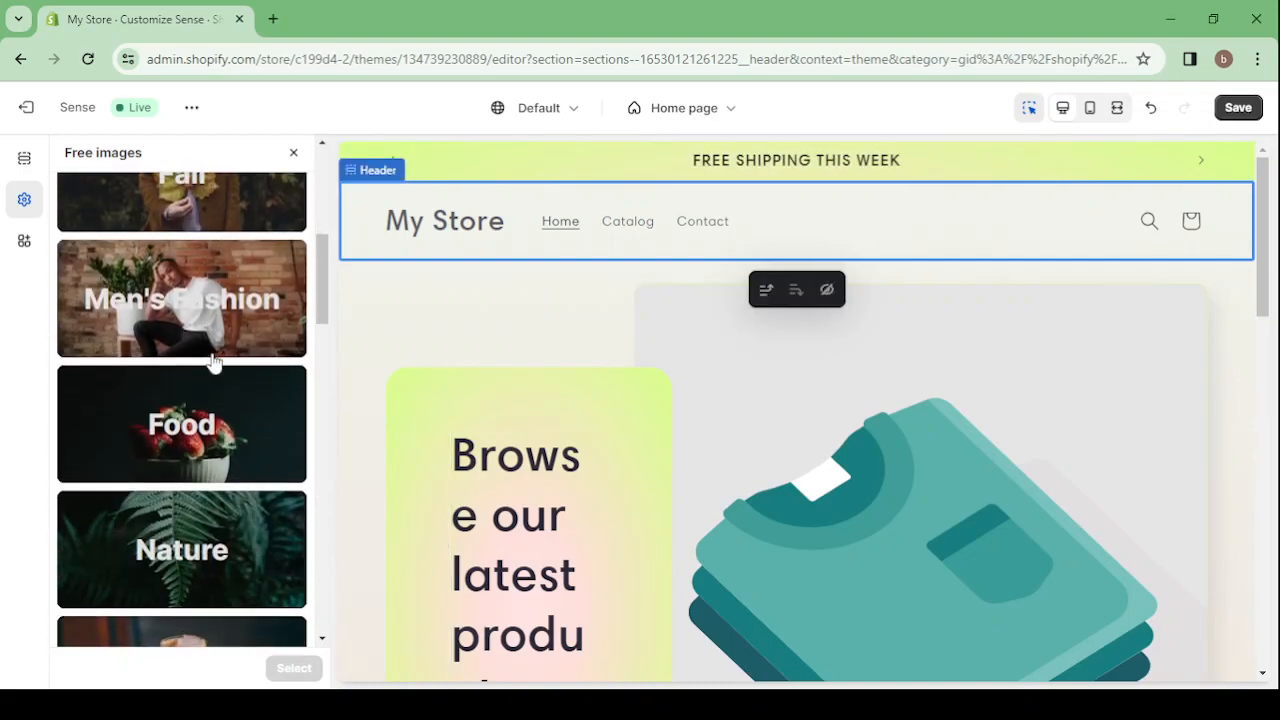
{"action": "scroll", "coordinate": [213, 363], "scroll_direction": "down", "scroll_amount": 2}
{"action": "scroll", "coordinate": [213, 363], "scroll_direction": "down", "scroll_amount": 1}
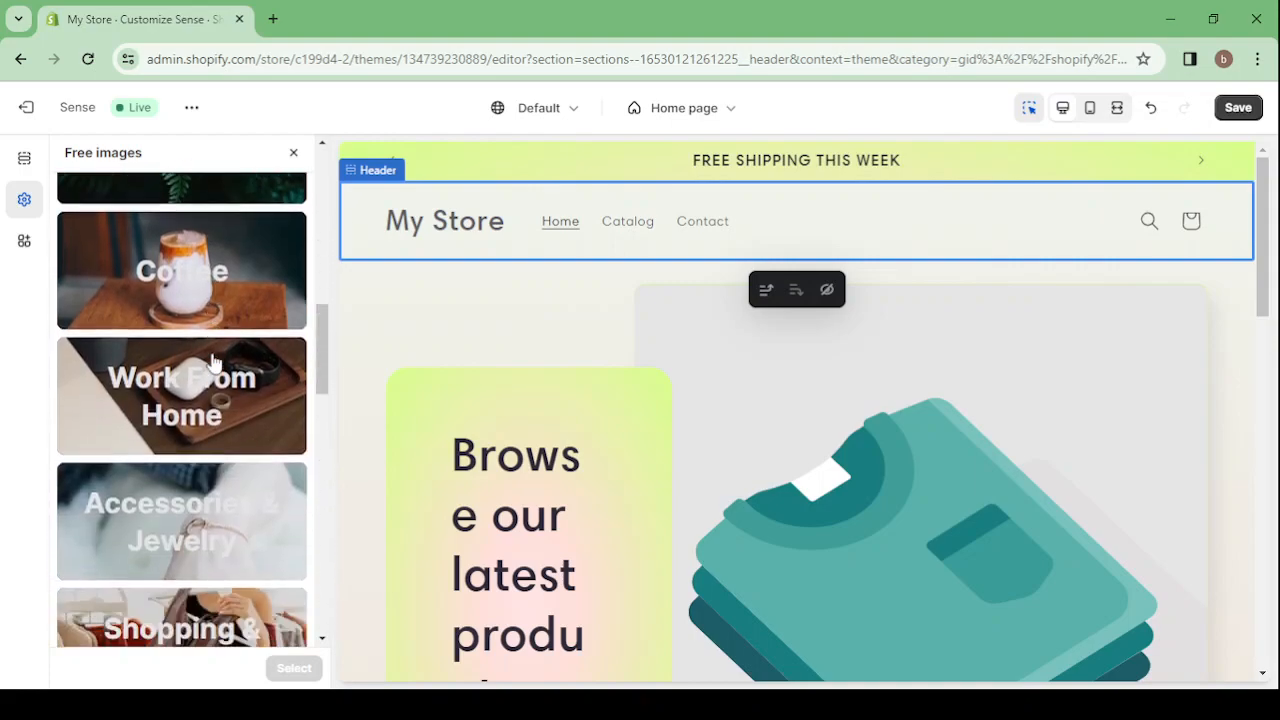
{"action": "scroll", "coordinate": [213, 363], "scroll_direction": "down", "scroll_amount": 1}
{"action": "scroll", "coordinate": [213, 363], "scroll_direction": "down", "scroll_amount": 1}
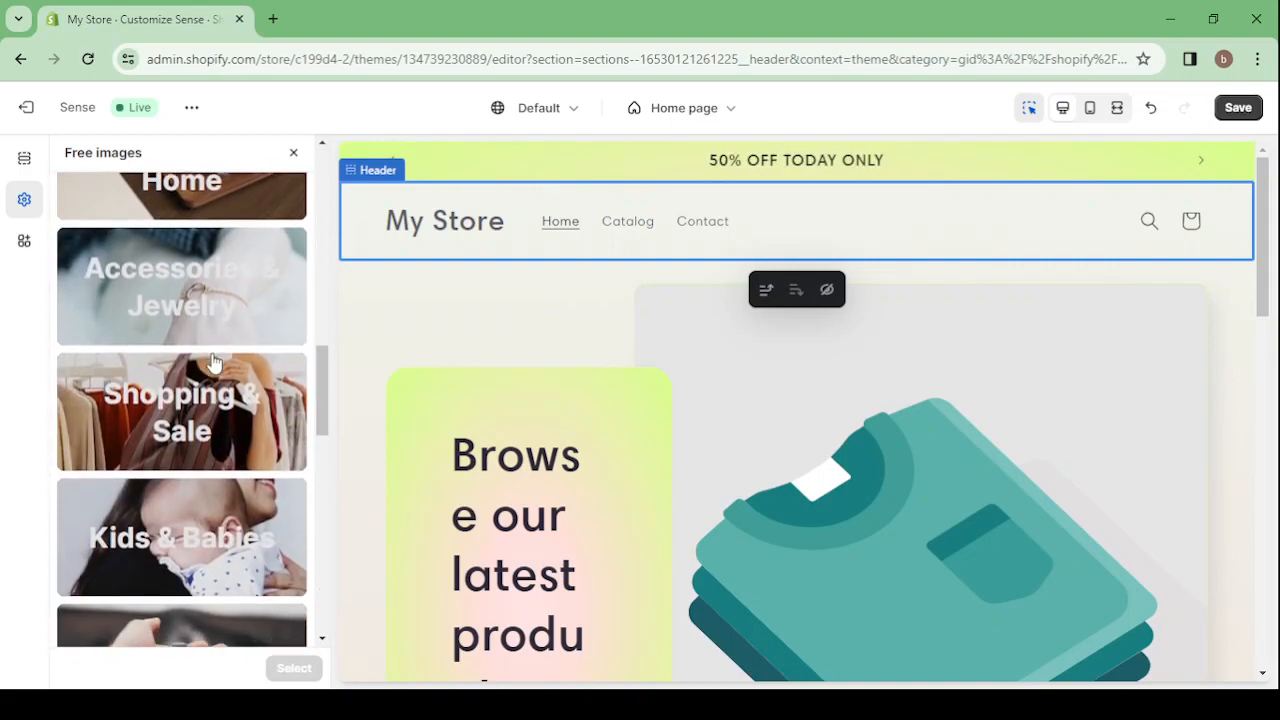
{"action": "scroll", "coordinate": [213, 363], "scroll_direction": "down", "scroll_amount": 2}
{"action": "scroll", "coordinate": [213, 362], "scroll_direction": "down", "scroll_amount": 5}
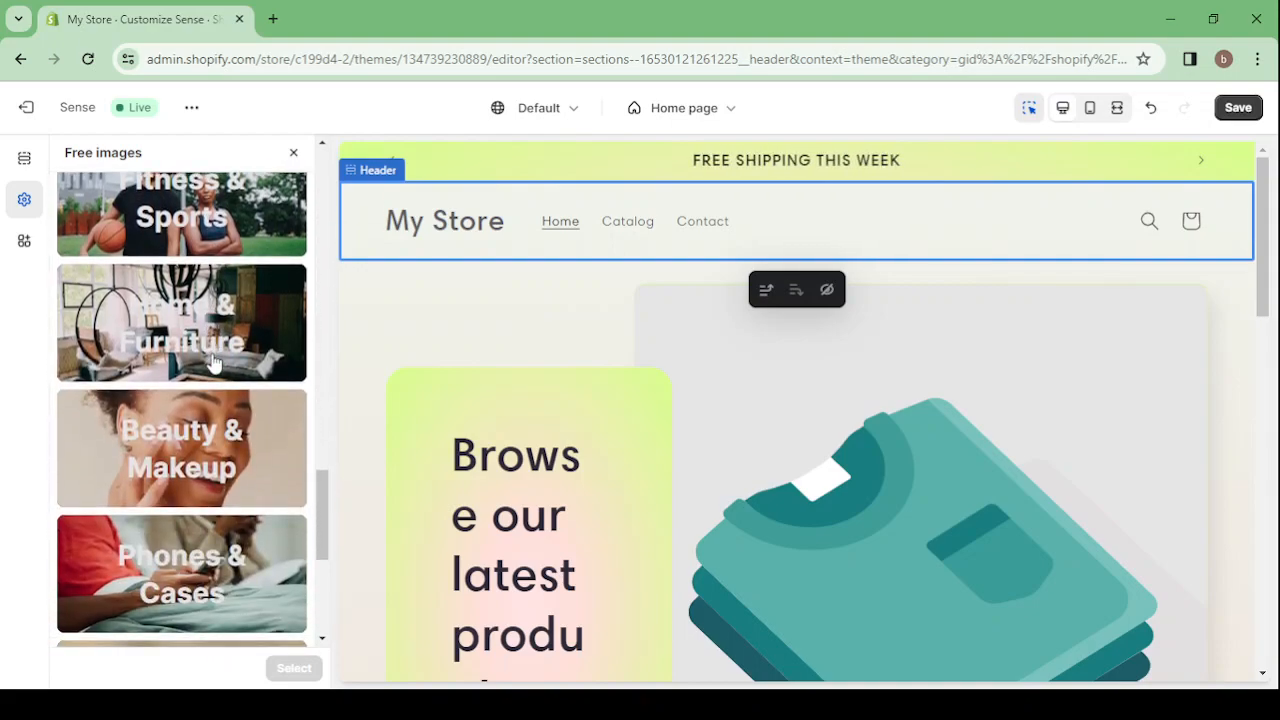
{"action": "left_click", "coordinate": [215, 327]}
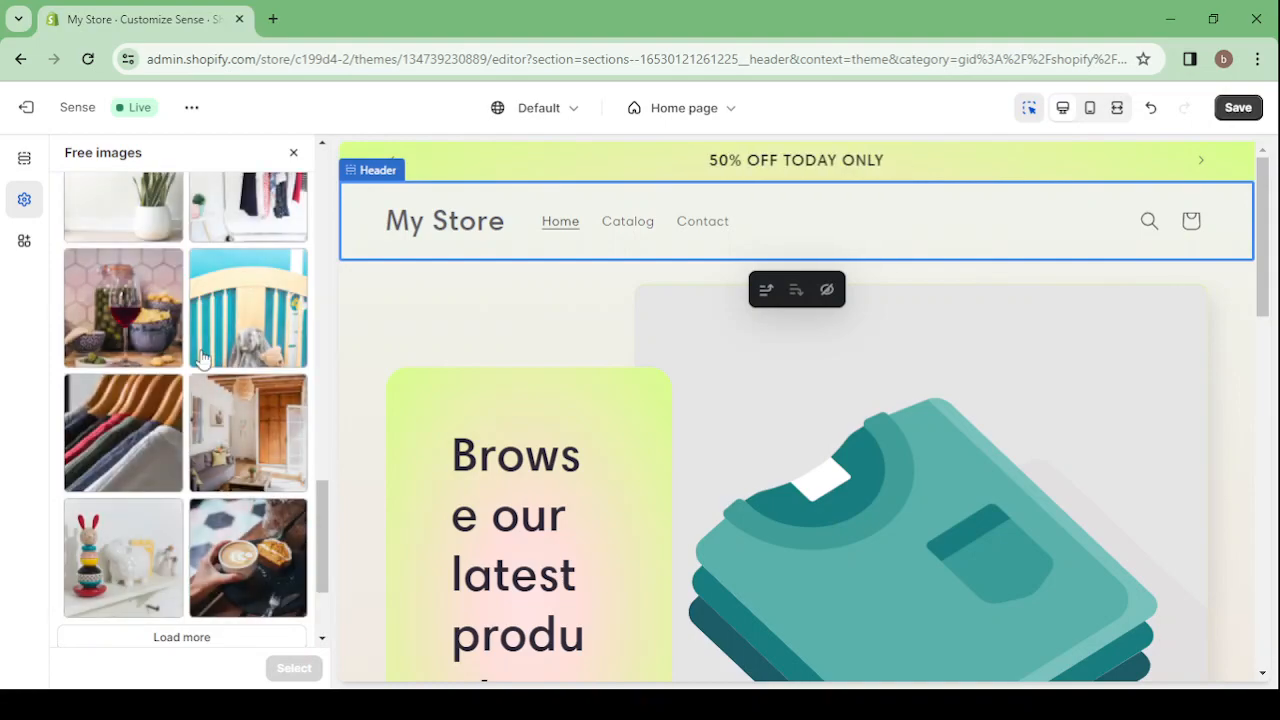
Use the photo of the house plant in a white pot as the store logo
{"action": "scroll", "coordinate": [200, 358], "scroll_direction": "up", "scroll_amount": 3}
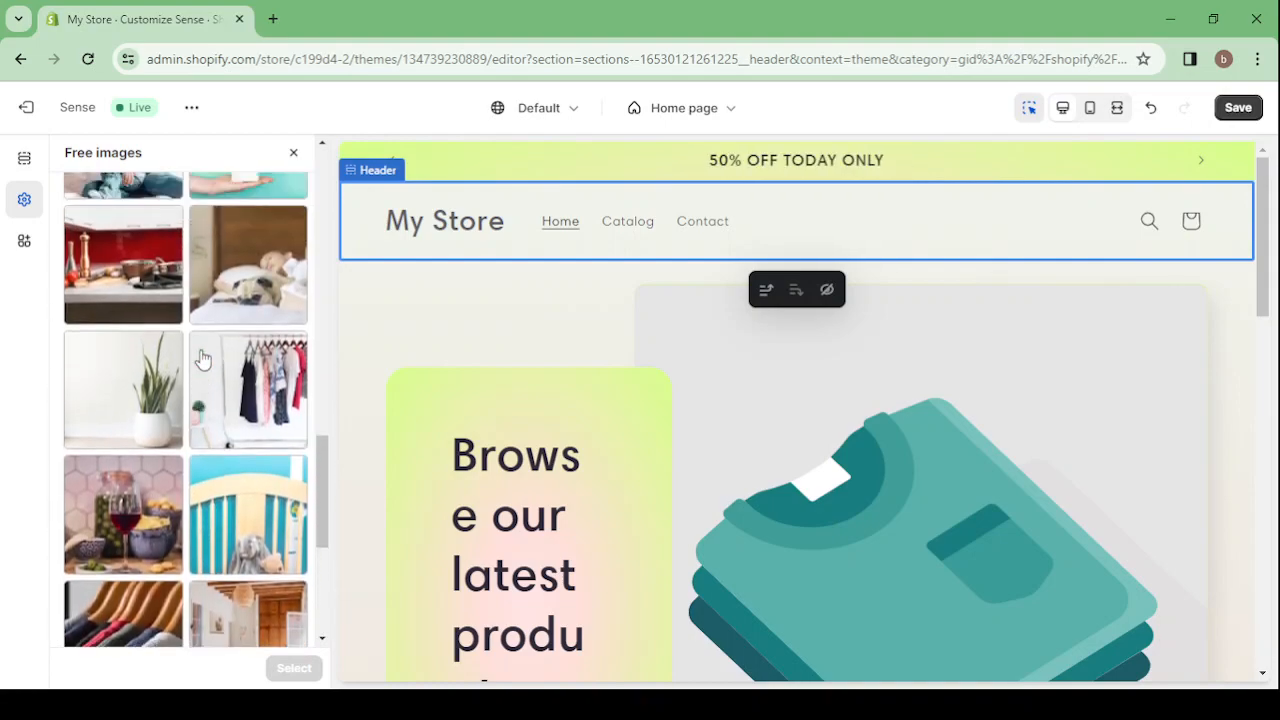
{"action": "left_click", "coordinate": [126, 458]}
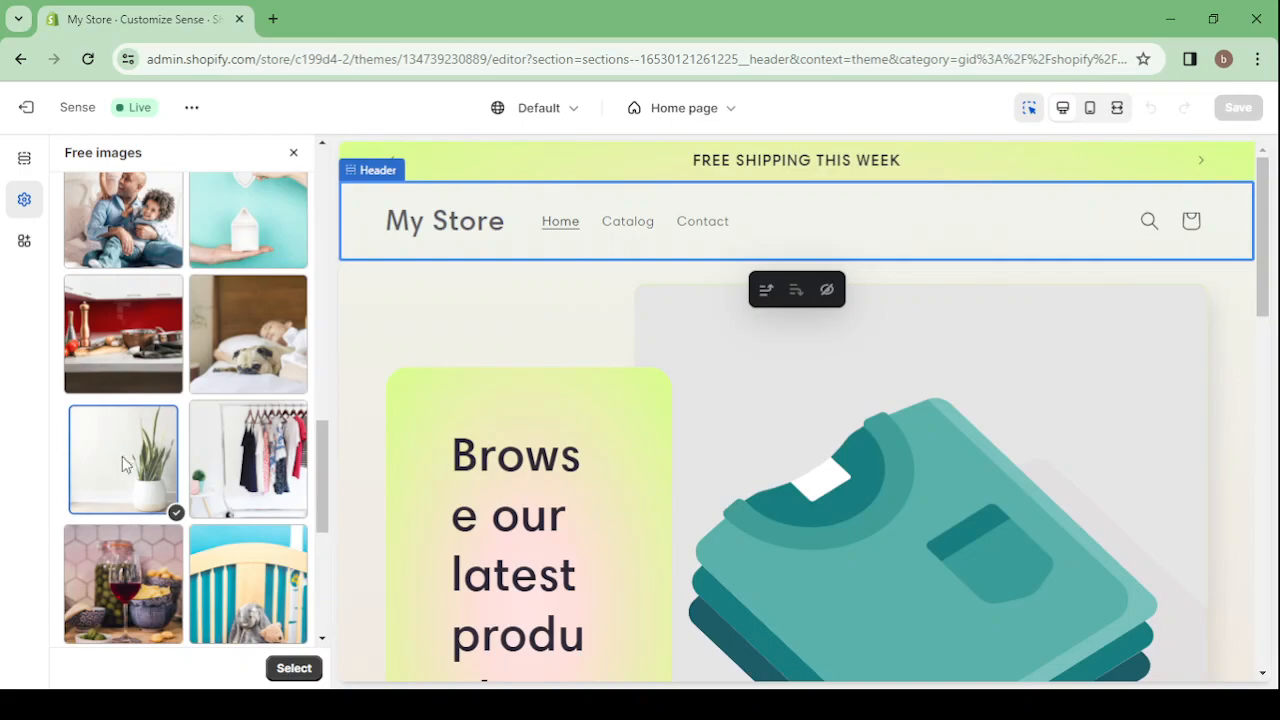
{"action": "left_click", "coordinate": [271, 669]}
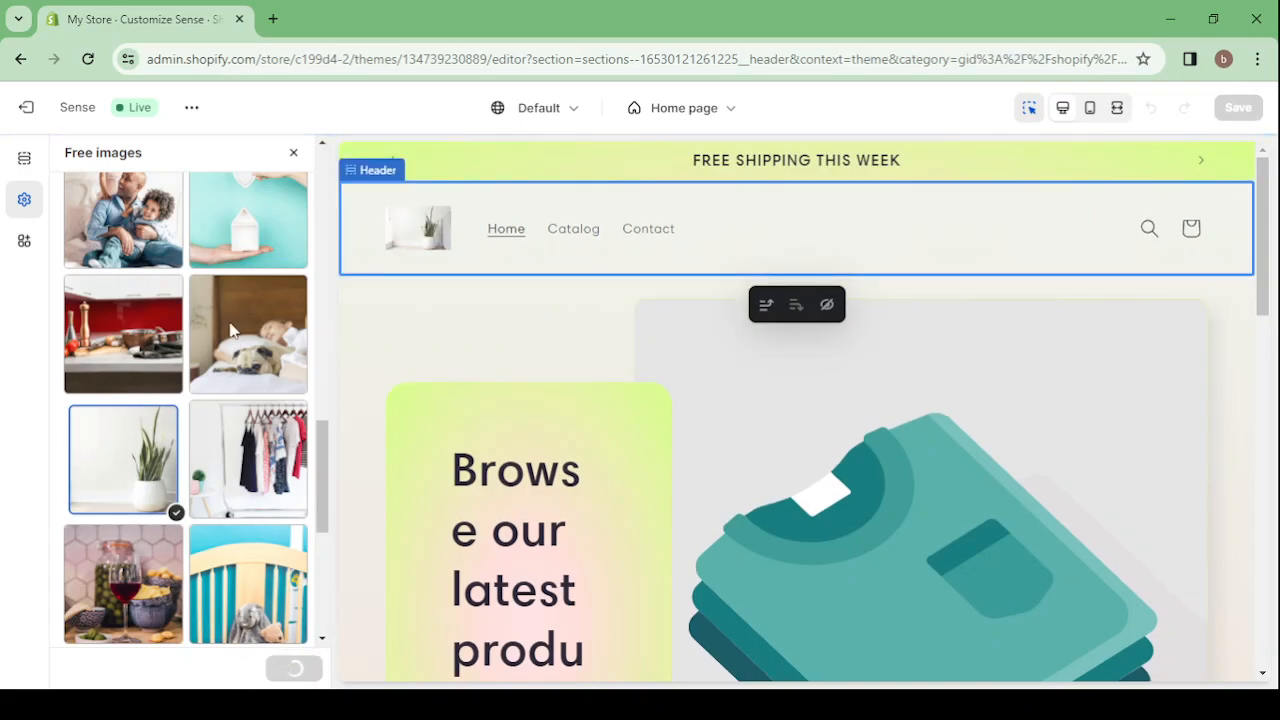
Set the desktop logo width to 100 px and review the remaining logo and favicon settings
{"action": "scroll", "coordinate": [186, 385], "scroll_direction": "down", "scroll_amount": 2}
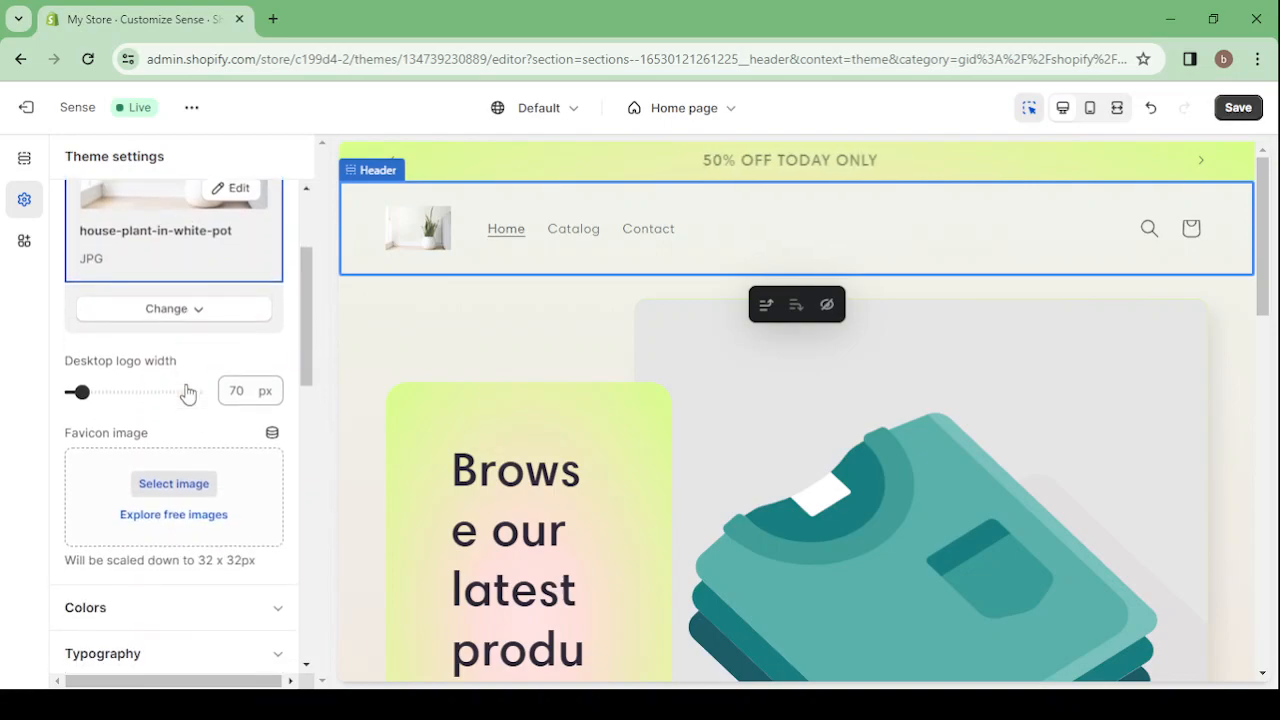
{"action": "left_click", "coordinate": [97, 393]}
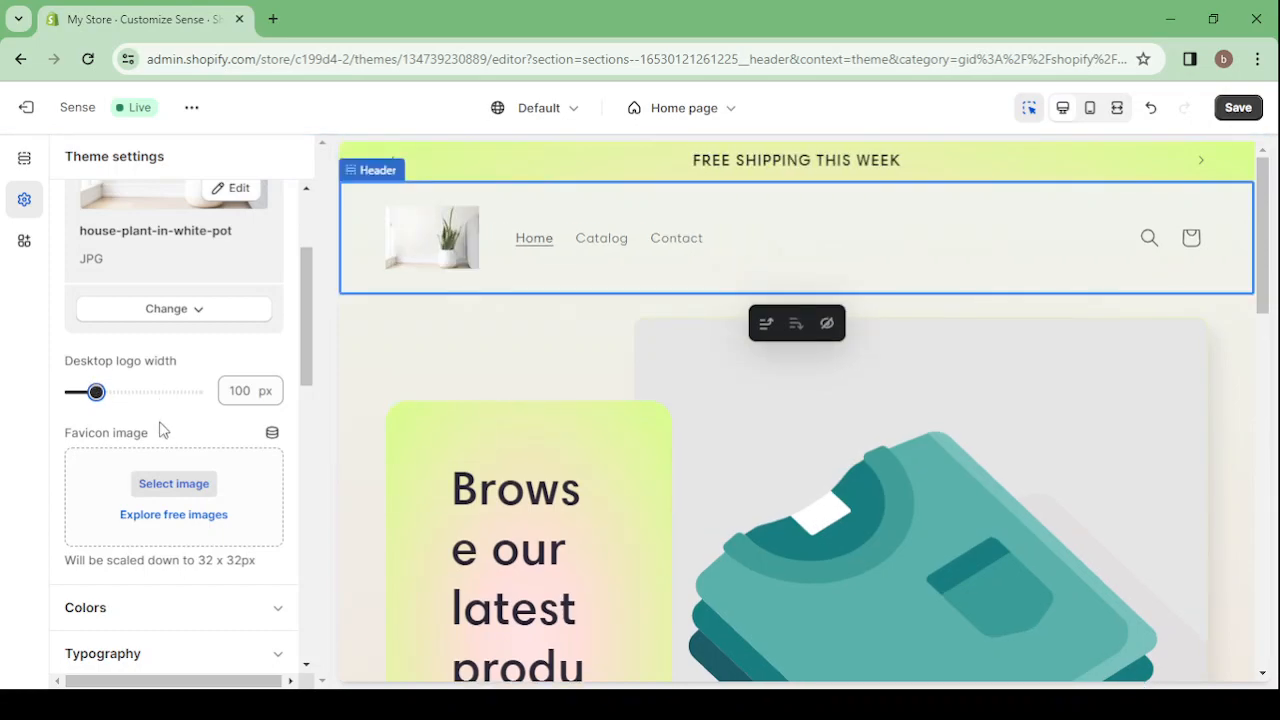
{"action": "scroll", "coordinate": [162, 430], "scroll_direction": "down", "scroll_amount": 2}
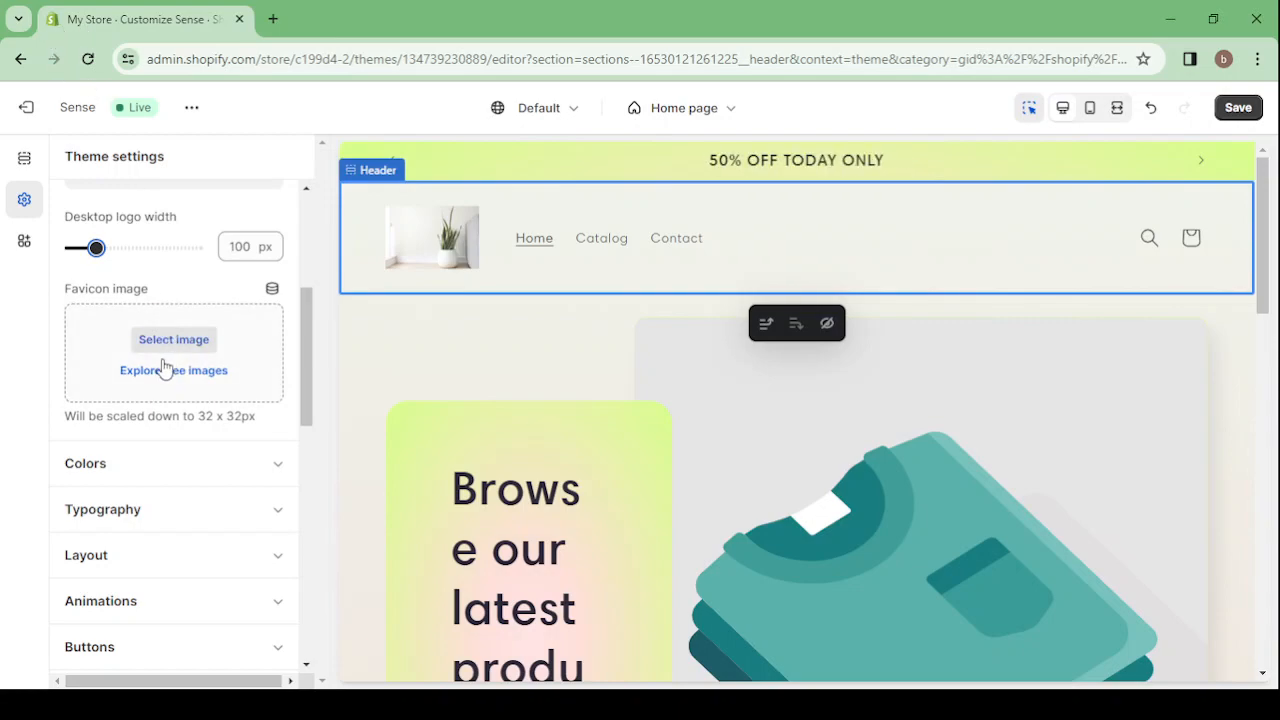
{"action": "scroll", "coordinate": [165, 368], "scroll_direction": "up", "scroll_amount": 3}
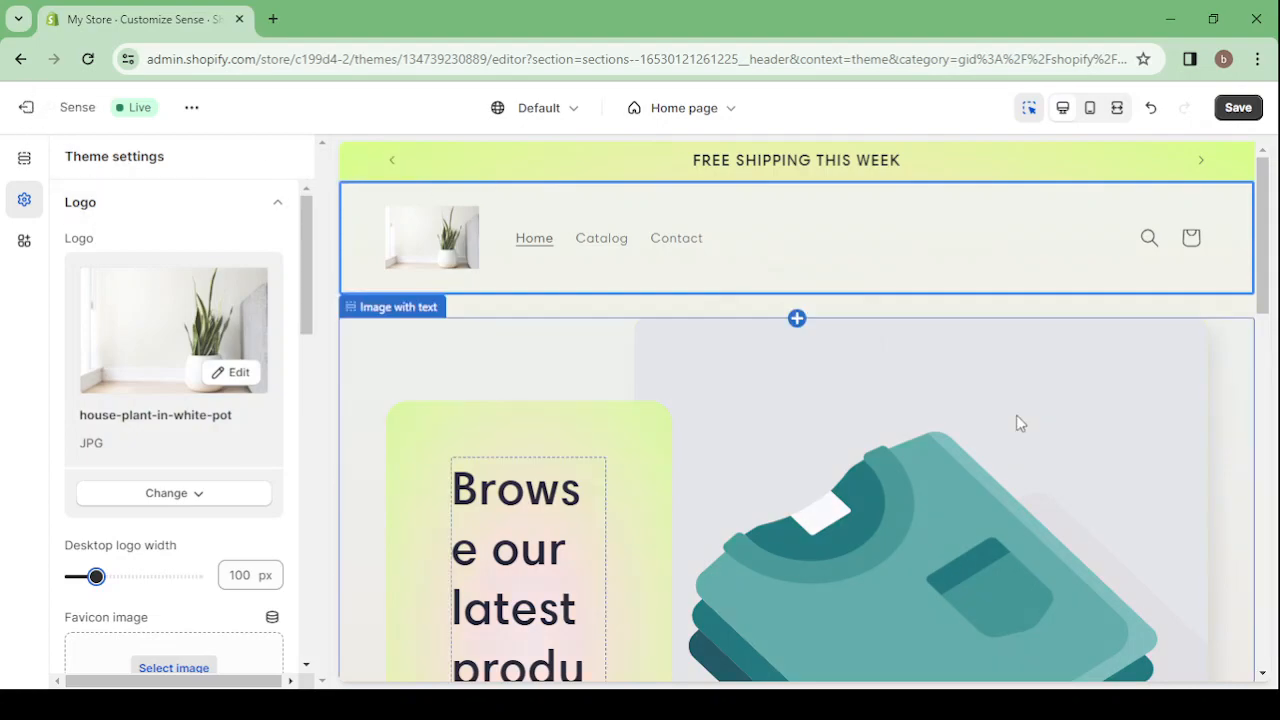
Open the settings of the home page's Image with text section
{"action": "scroll", "coordinate": [1016, 415], "scroll_direction": "down", "scroll_amount": 2}
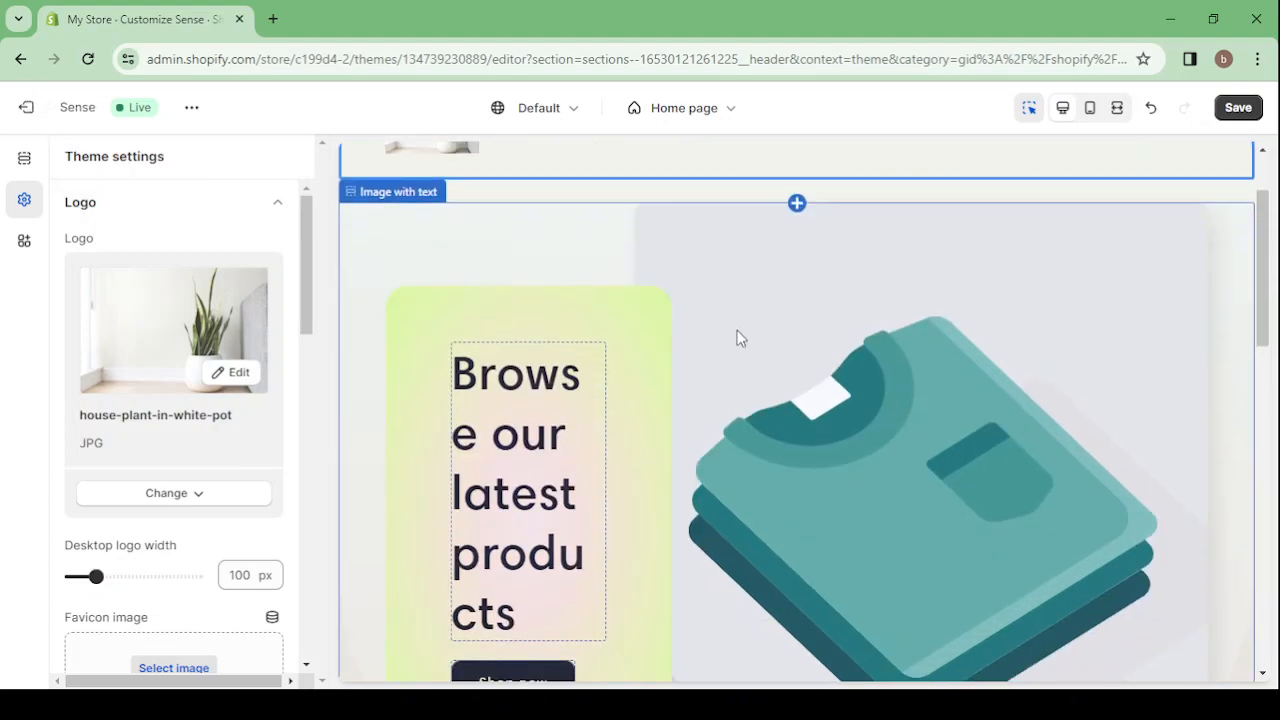
{"action": "left_click", "coordinate": [740, 338]}
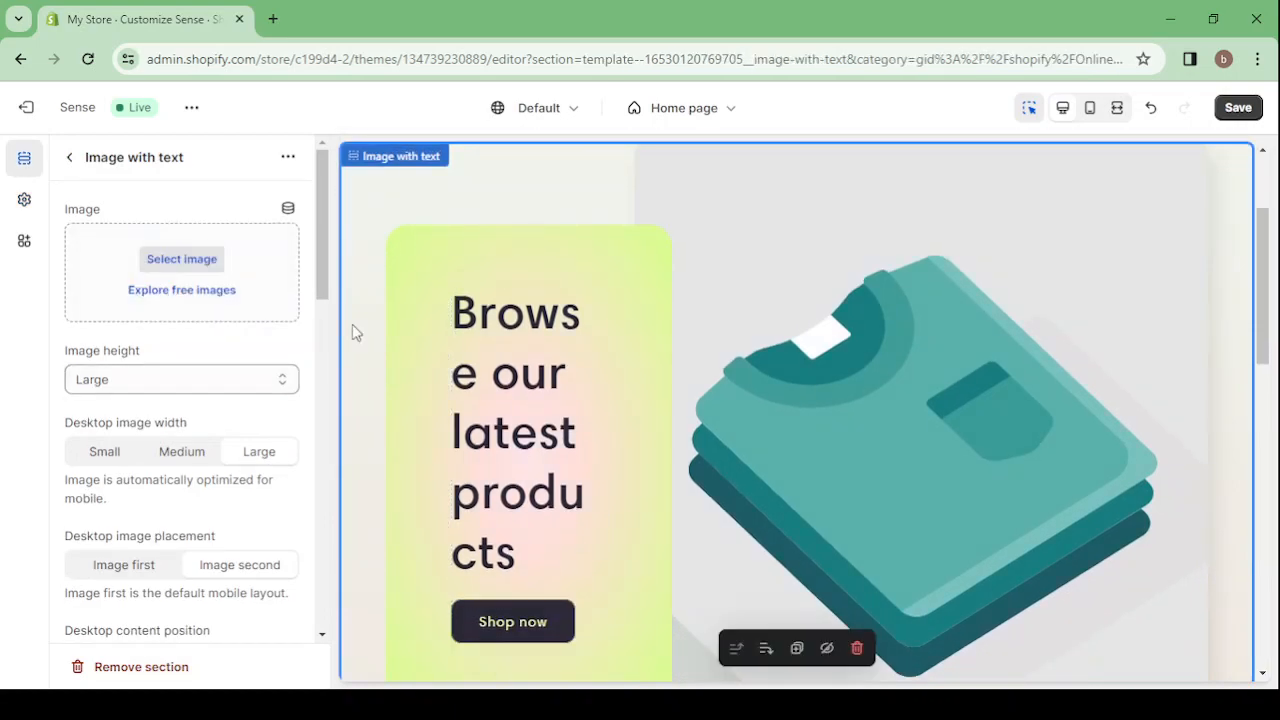
{"action": "scroll", "coordinate": [1053, 296], "scroll_direction": "up", "scroll_amount": 3}
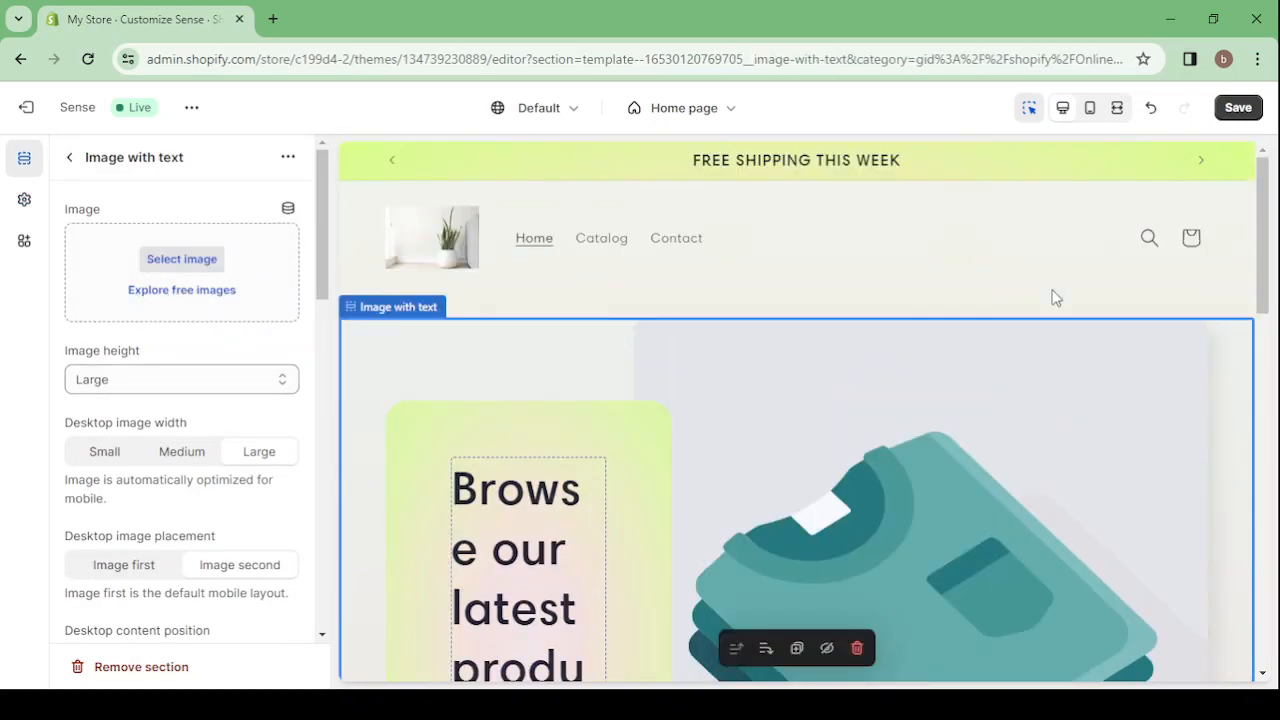